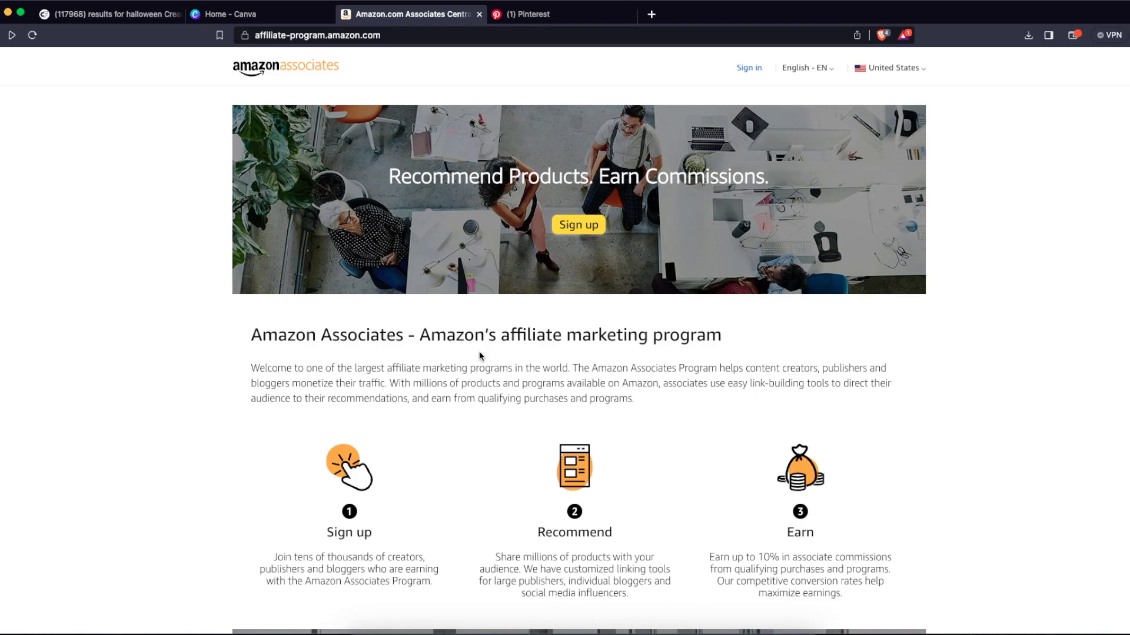
- Look over the Amazon Associates home page and open the program's Operating Agreement
scroll(486, 373, down, 15)
scroll(393, 342, up, 15)
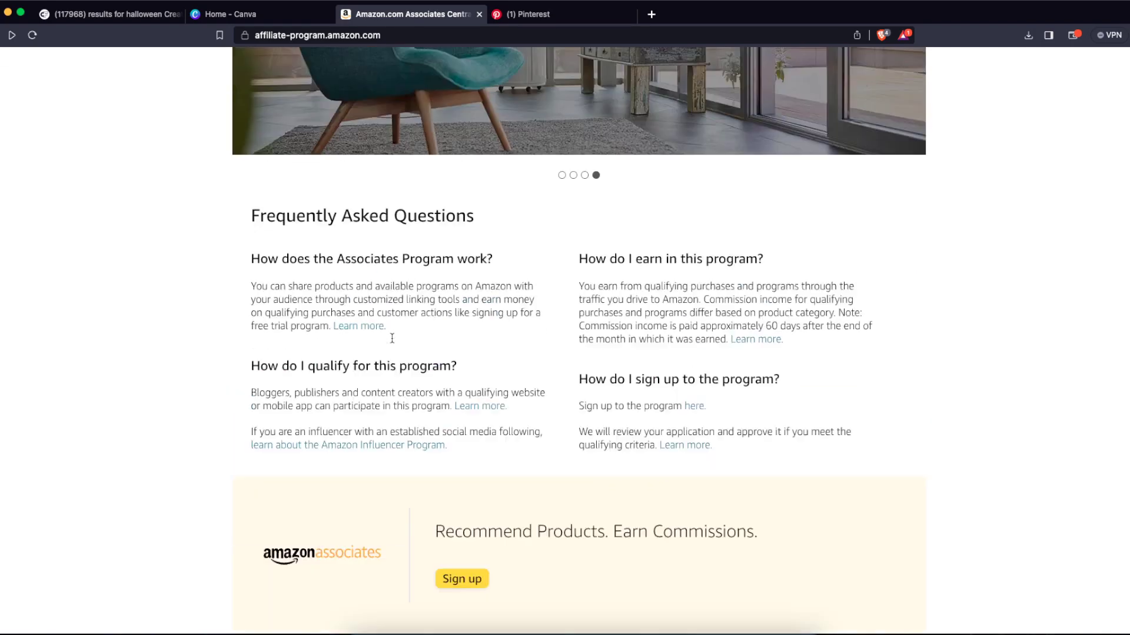
scroll(393, 341, down, 15)
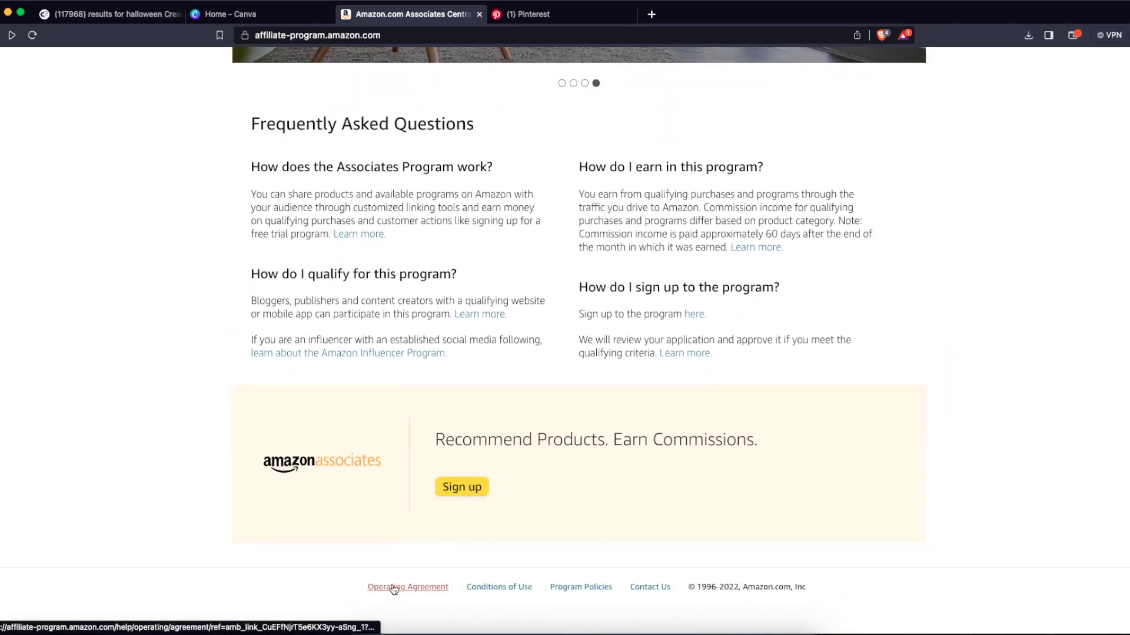
click(393, 589)
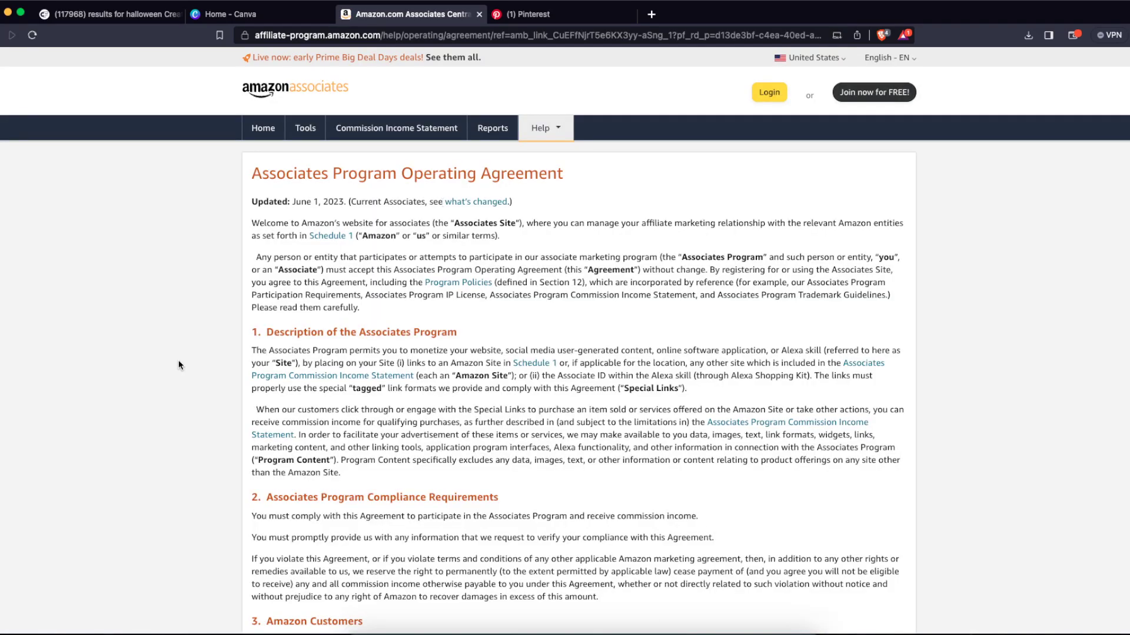
- Read through the Associates Program Operating Agreement from the introduction to the schedules at its end, and return to its beginning
scroll(218, 363, down, 12)
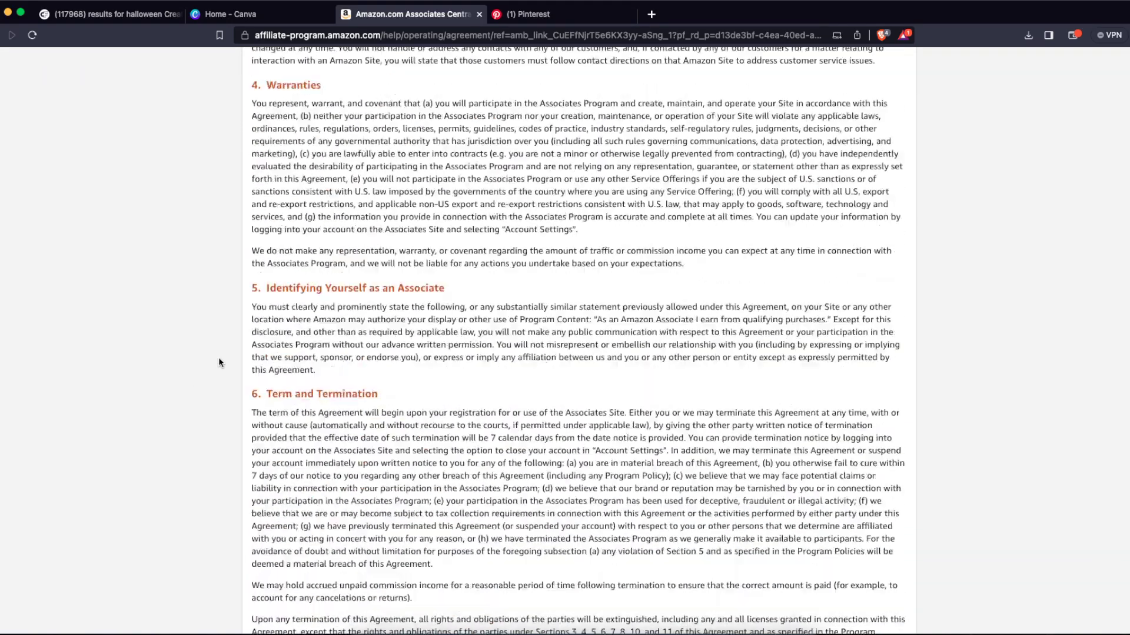
scroll(442, 439, down, 10)
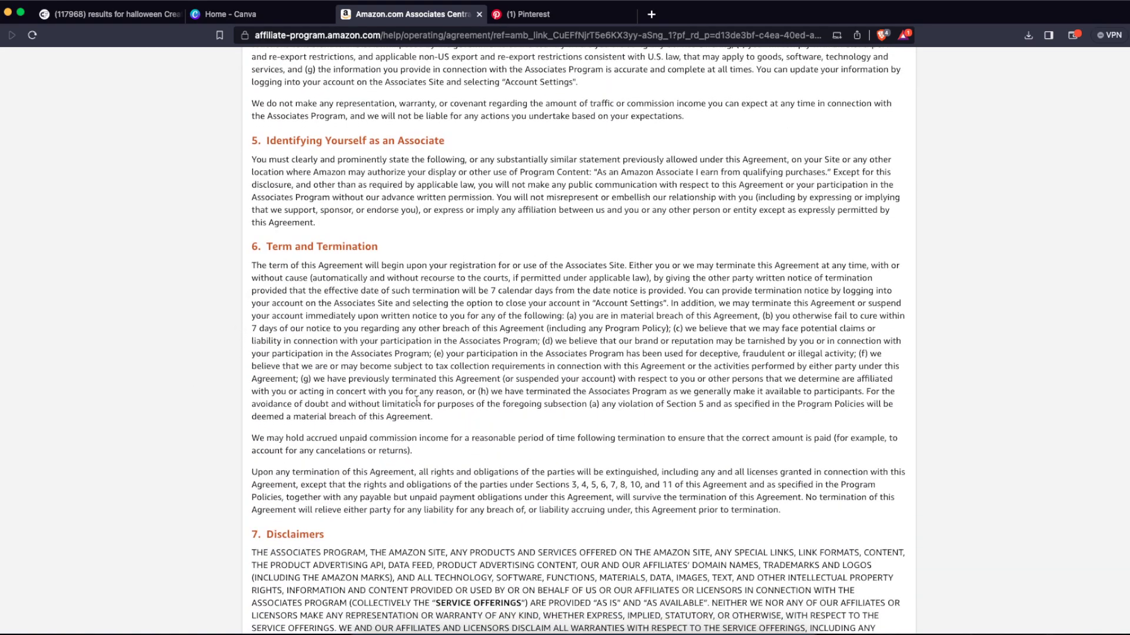
scroll(417, 401, down, 15)
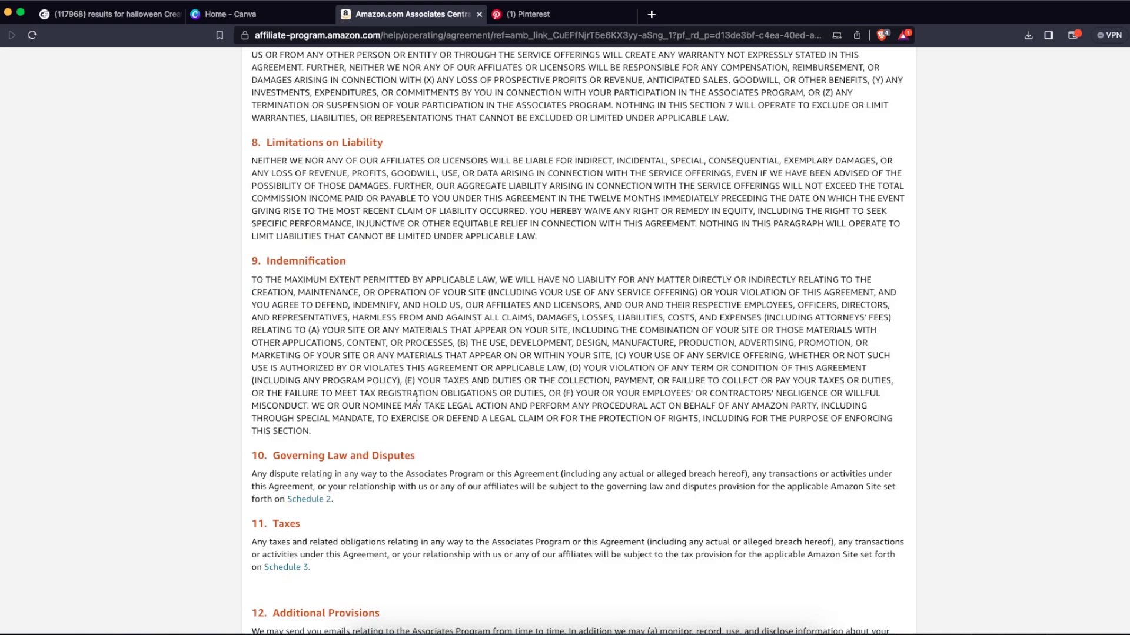
scroll(417, 405, down, 10)
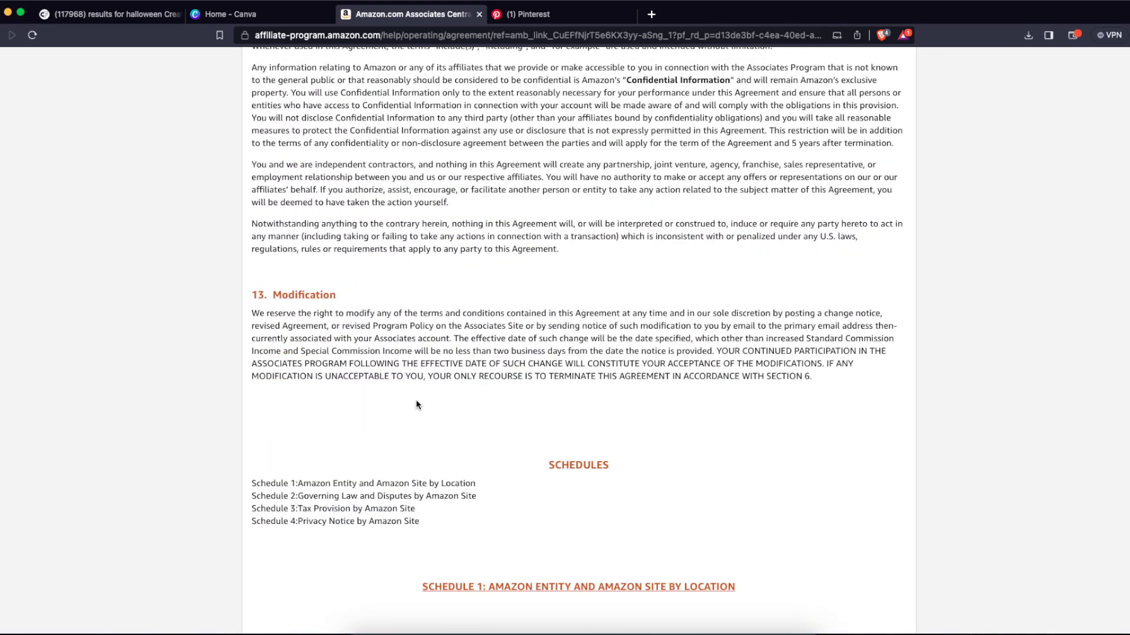
scroll(358, 391, down, 12)
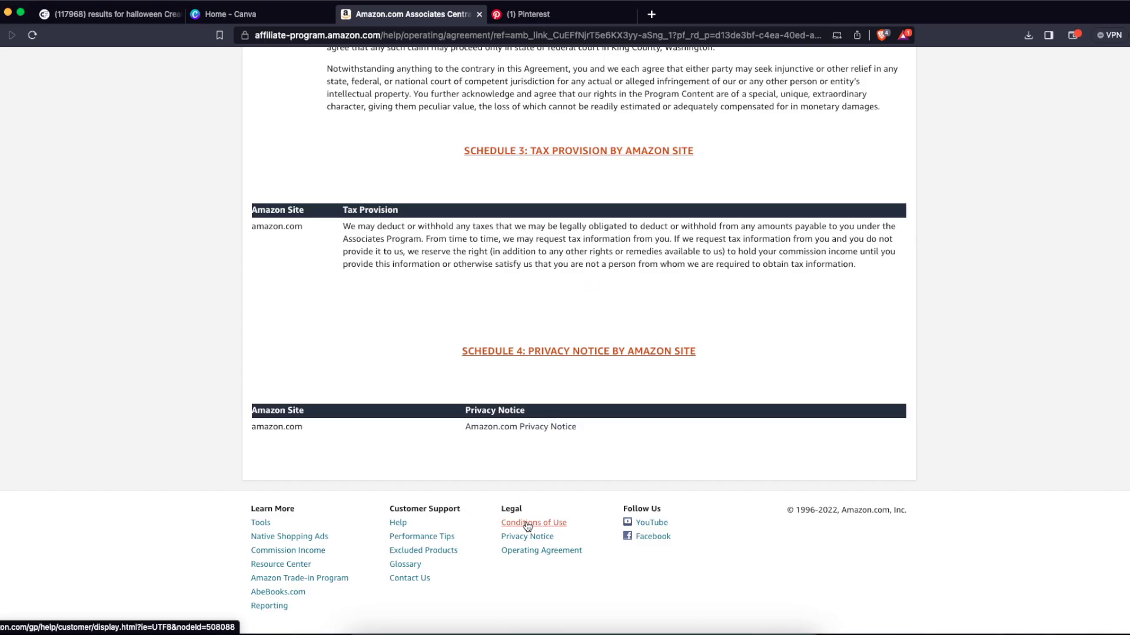
scroll(518, 471, up, 20)
scroll(496, 410, up, 20)
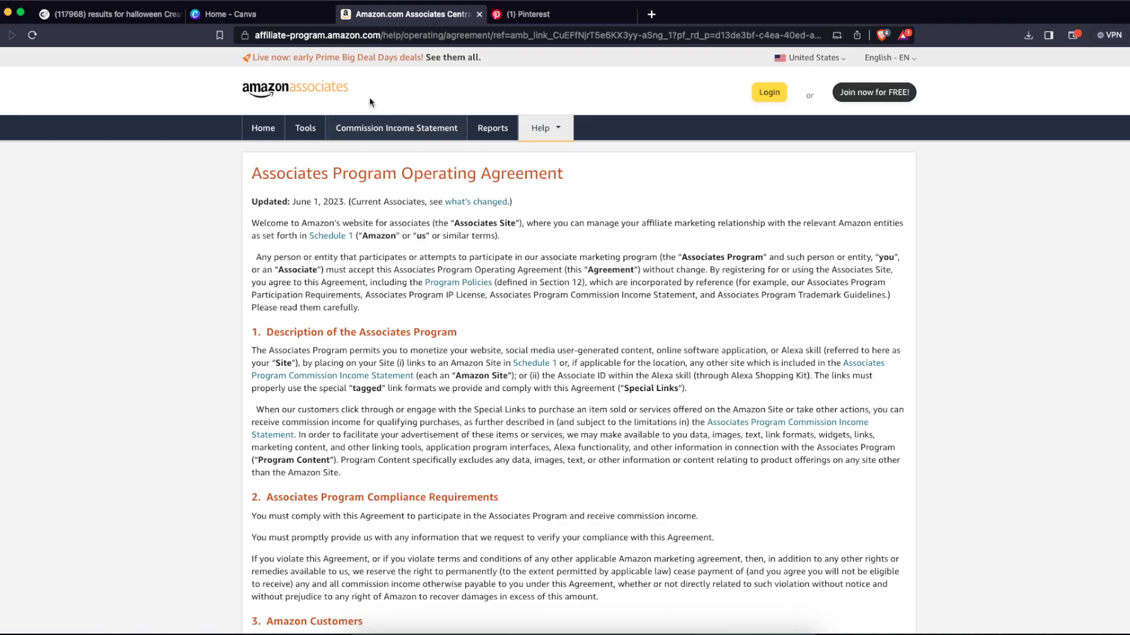
- Open the Associates Program Policies and examine the Special Link on your Site section of the Commission Income Statement
click(544, 127)
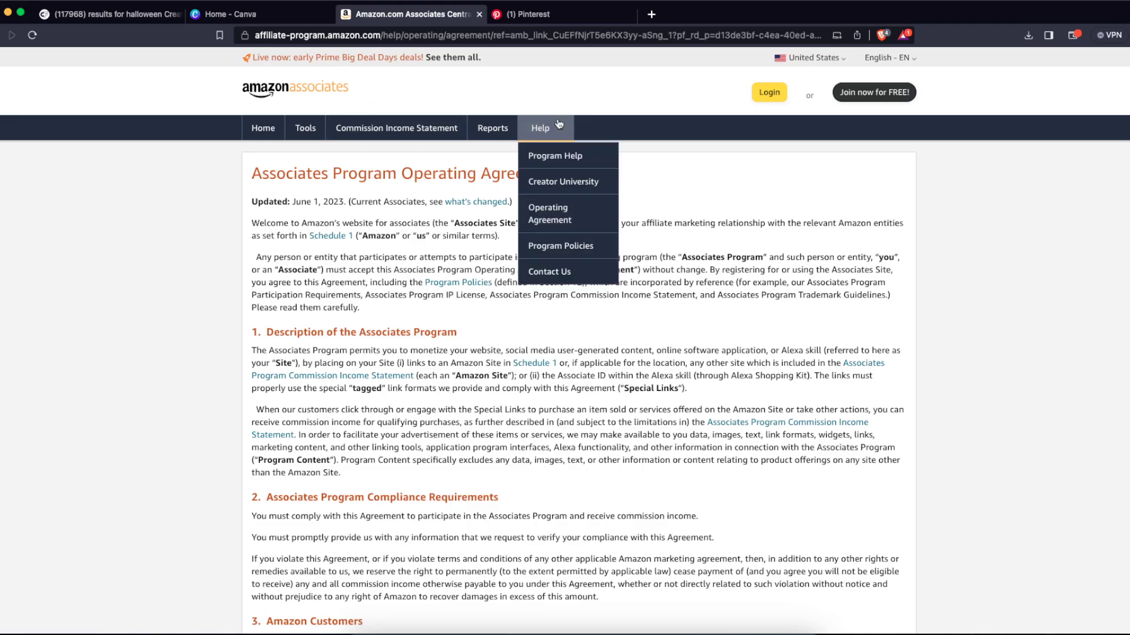
click(584, 247)
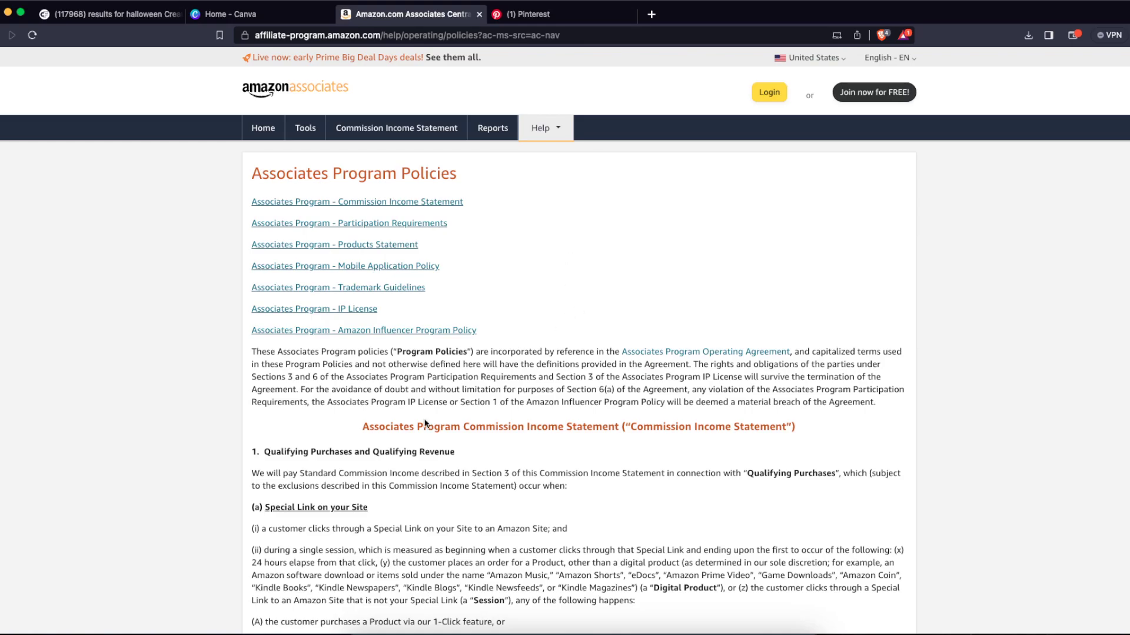
scroll(398, 437, down, 5)
drag(263, 206, 349, 213)
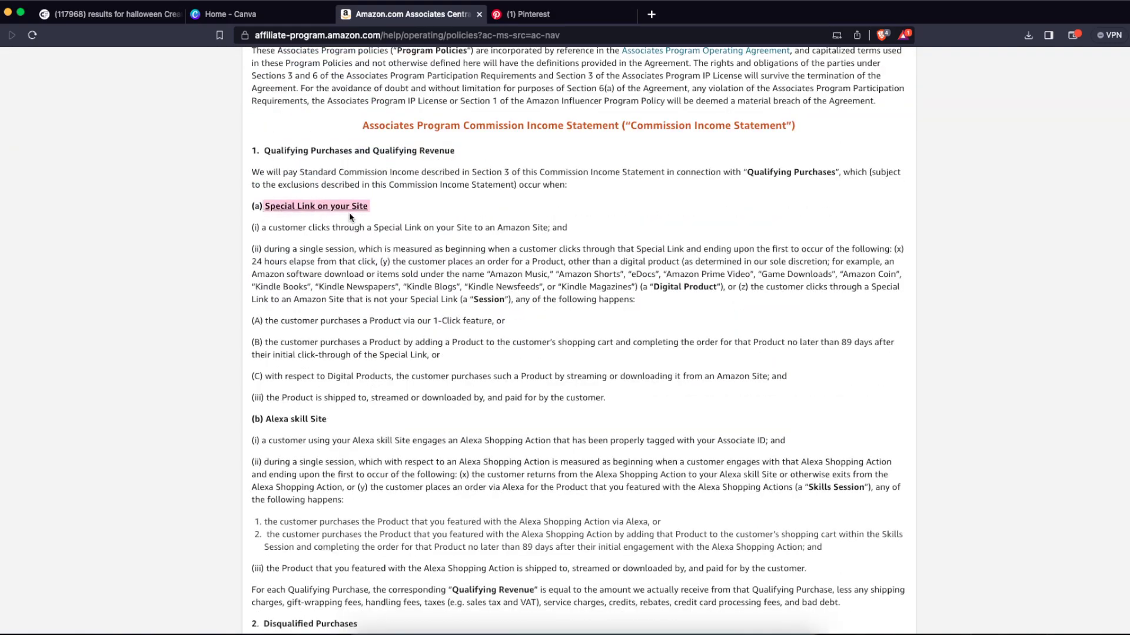
click(489, 214)
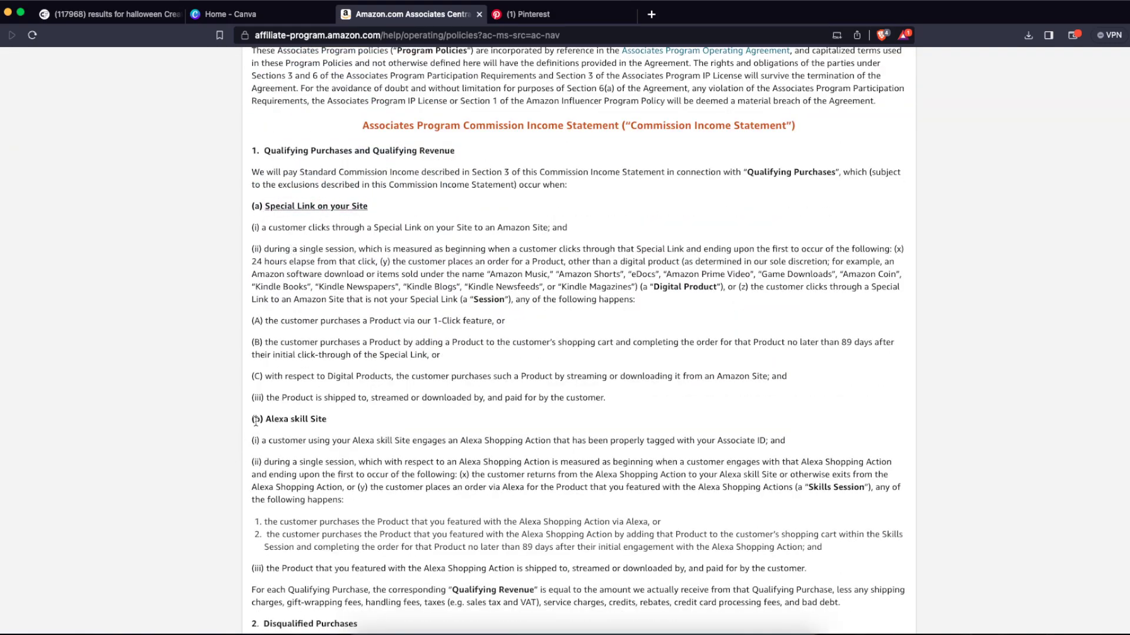
scroll(394, 367, up, 5)
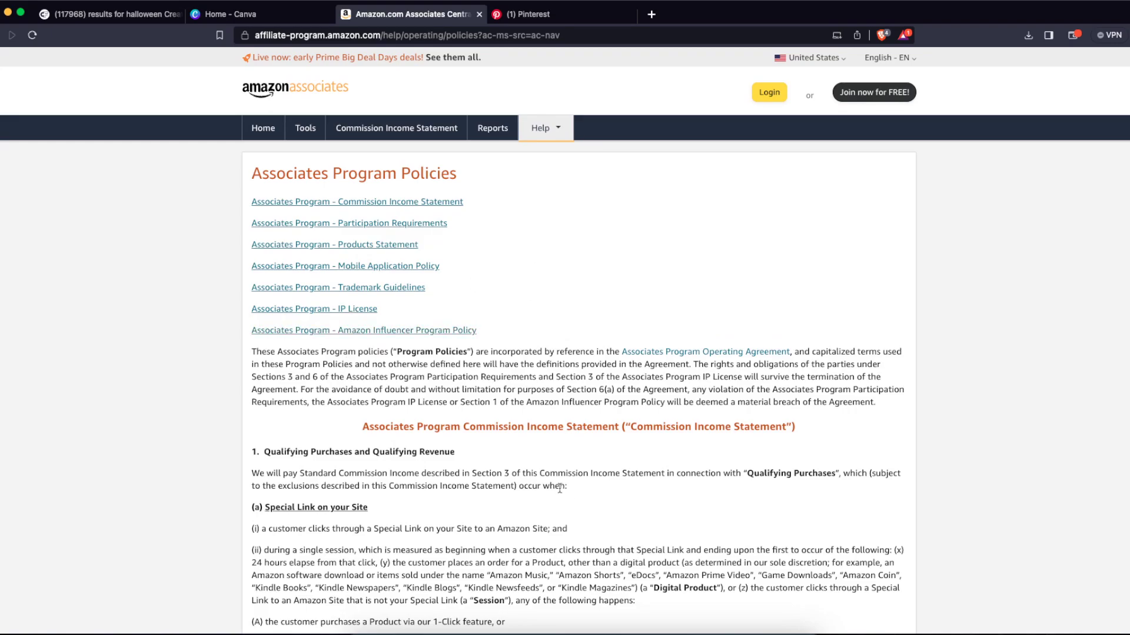
- Examine the commission income reporting, payment options and Payment Minimum Chart in the Associates Program Policies
scroll(529, 411, down, 15)
scroll(533, 429, down, 10)
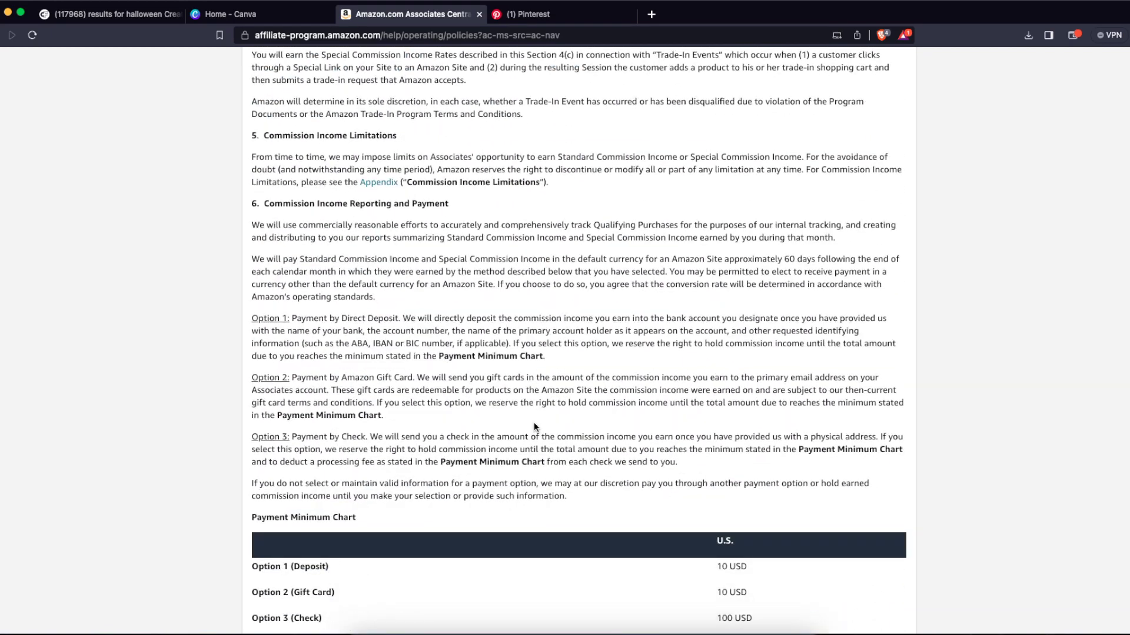
scroll(534, 422, down, 3)
scroll(533, 423, up, 20)
scroll(531, 425, up, 2)
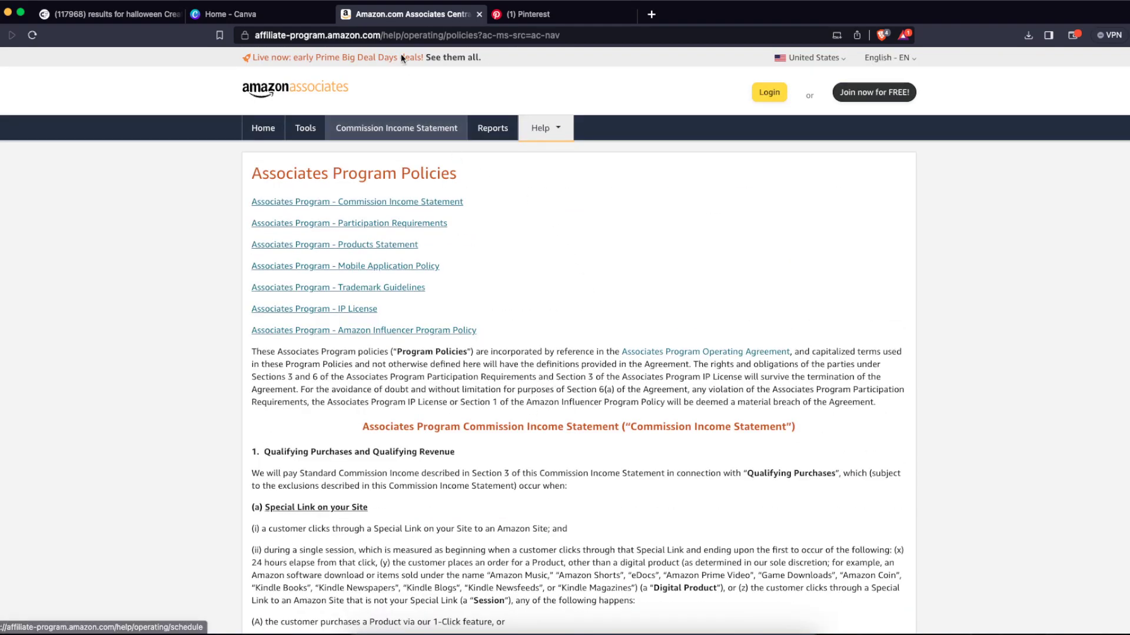
- Switch to Canva and create a blank Pinterest Pin design at 1080 × 1920 px
click(511, 16)
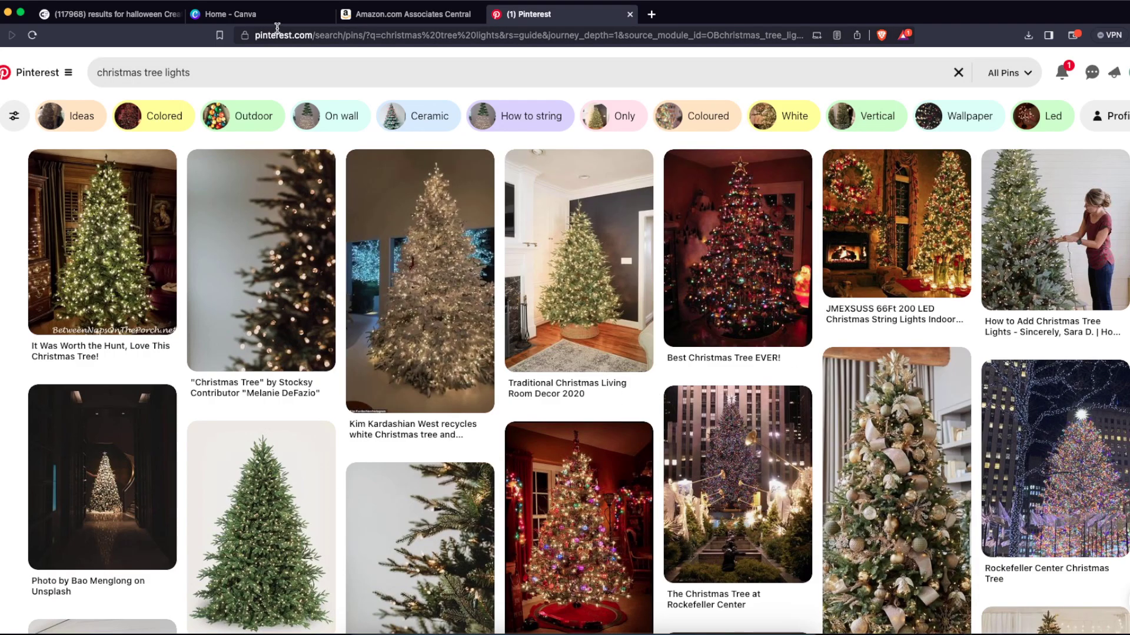
click(231, 14)
click(493, 21)
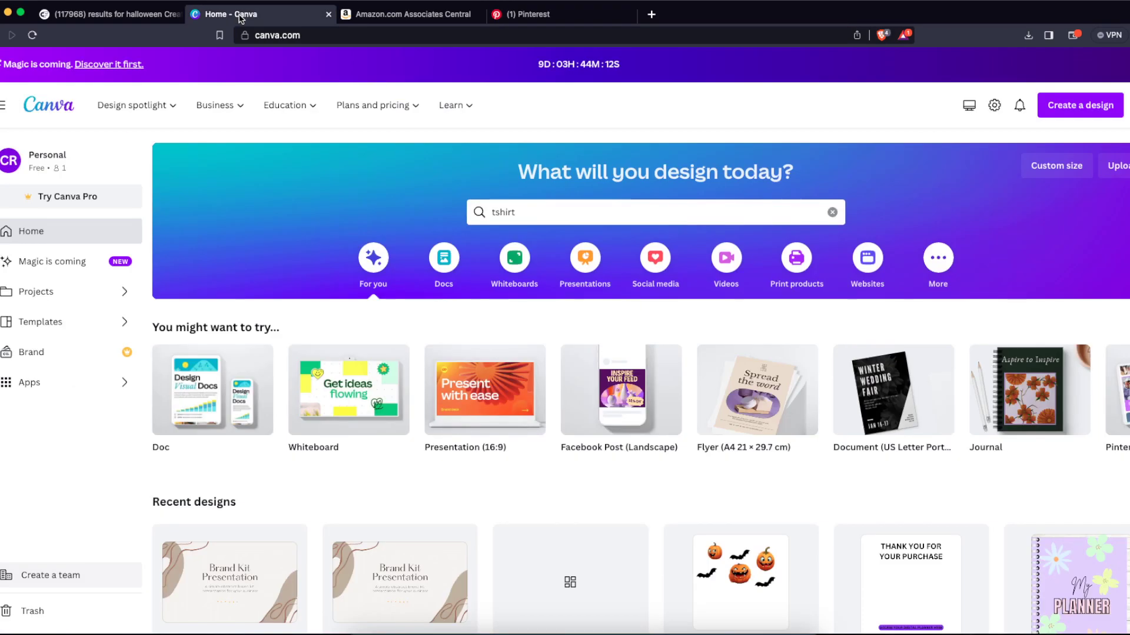
click(231, 14)
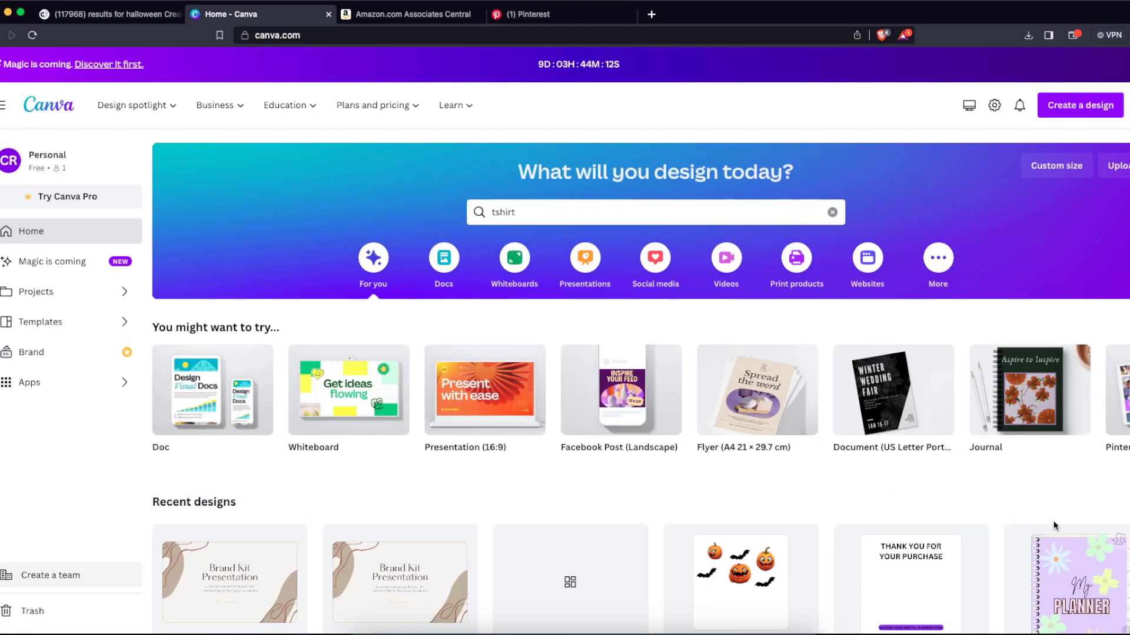
click(1063, 109)
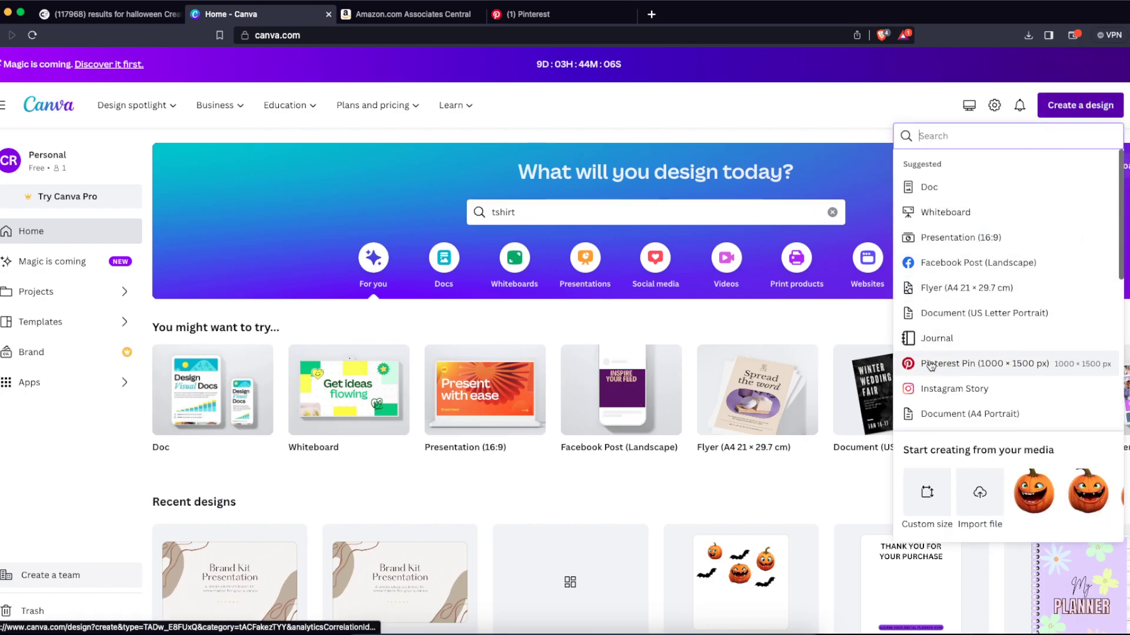
text(pi)
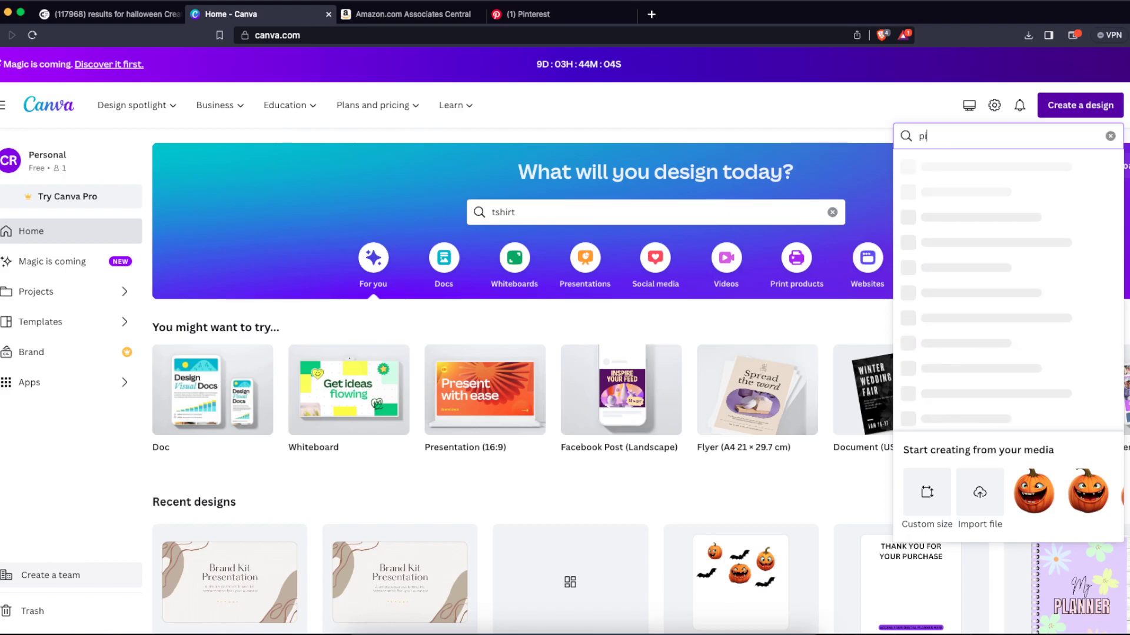
text(nterest)
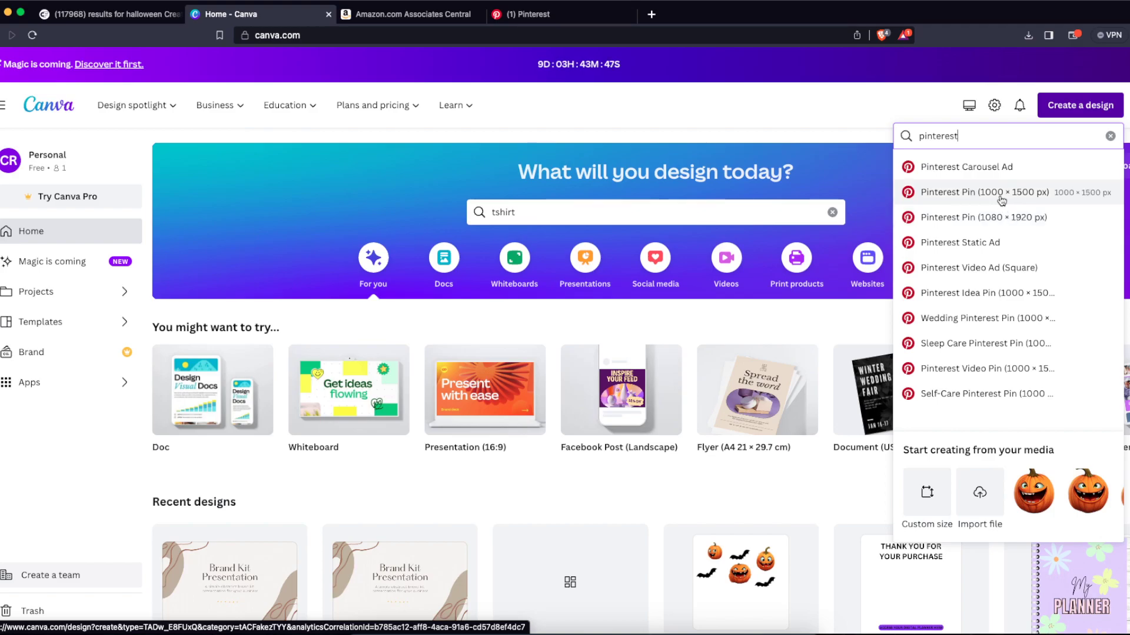
click(993, 219)
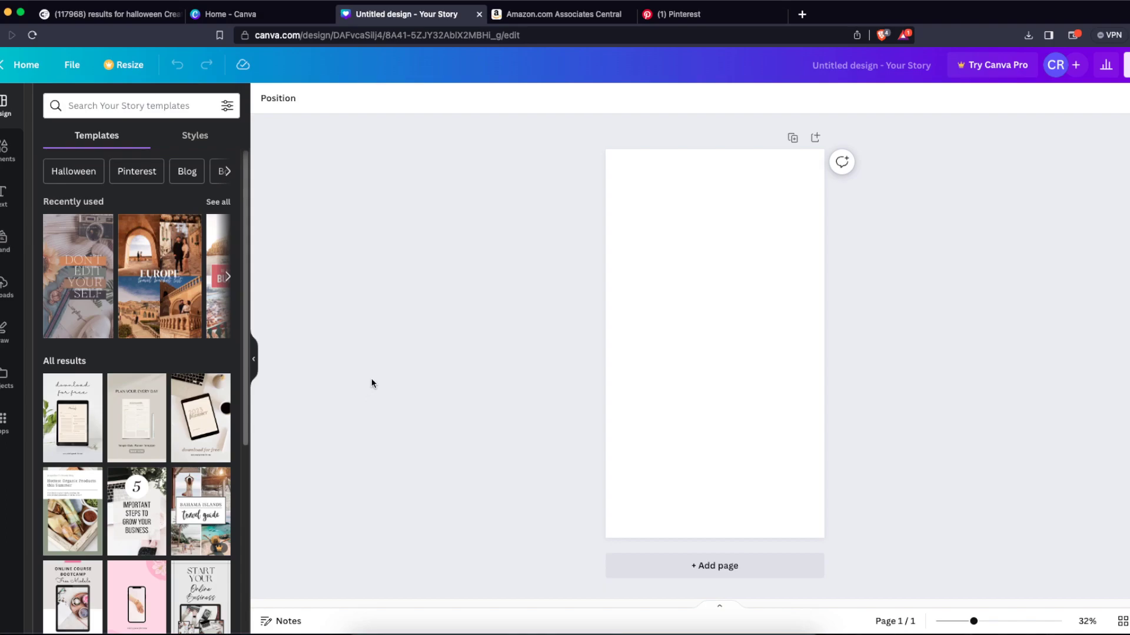
click(711, 15)
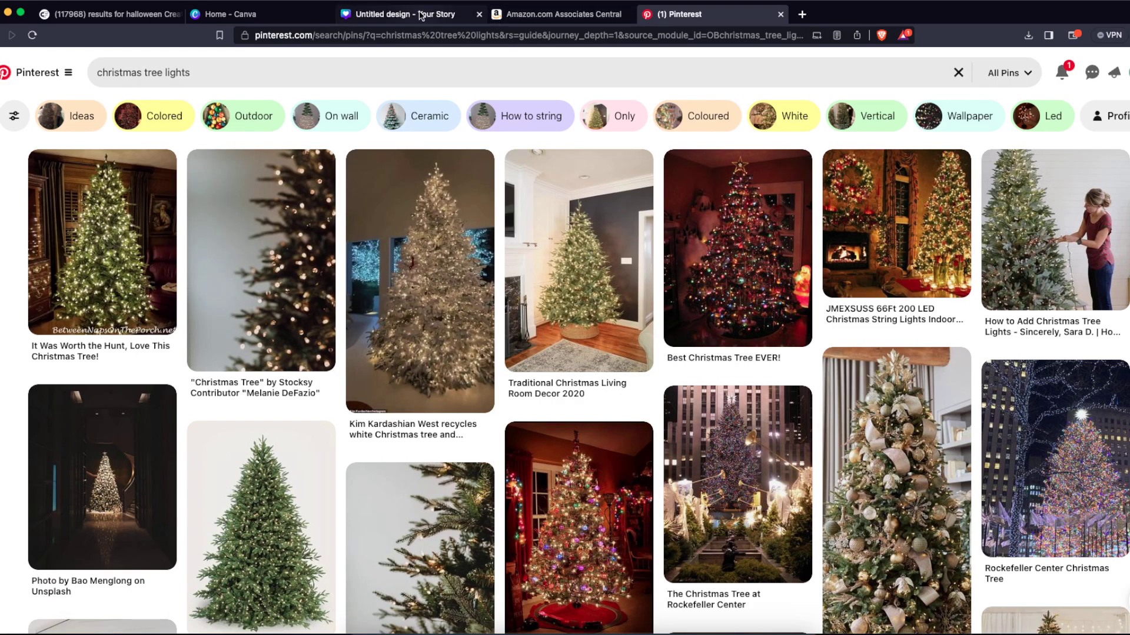
click(559, 14)
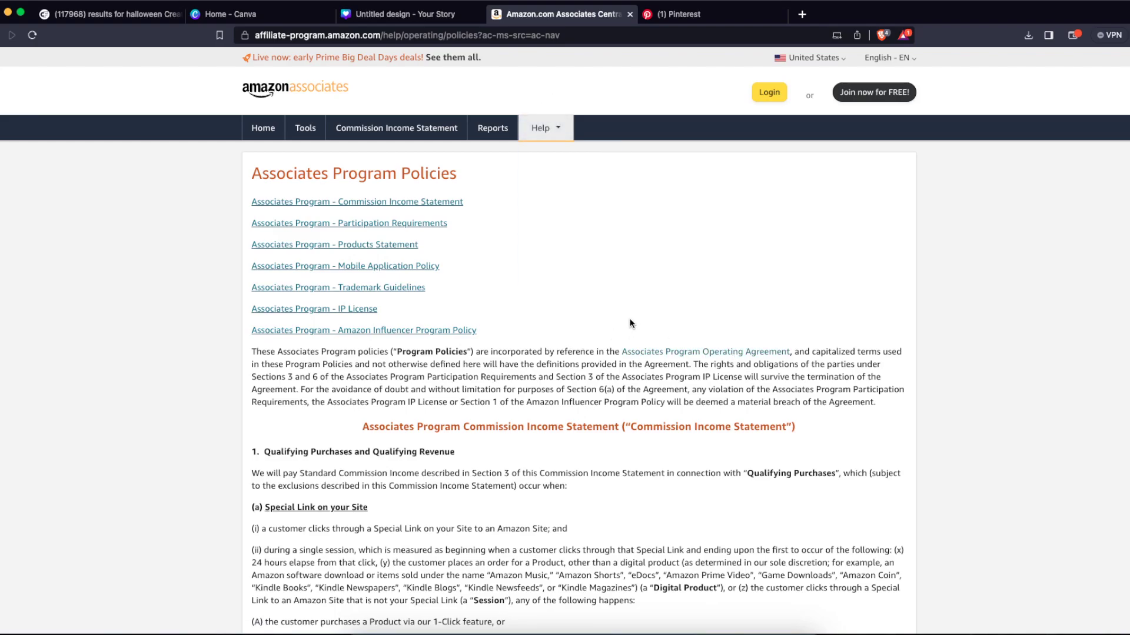
click(683, 14)
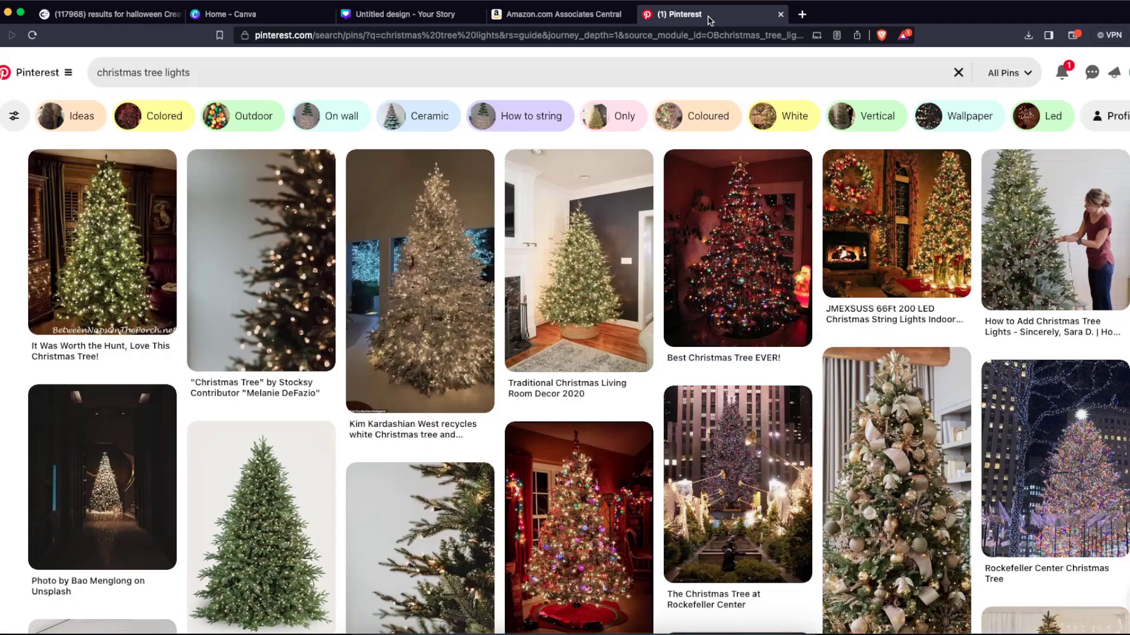
click(406, 15)
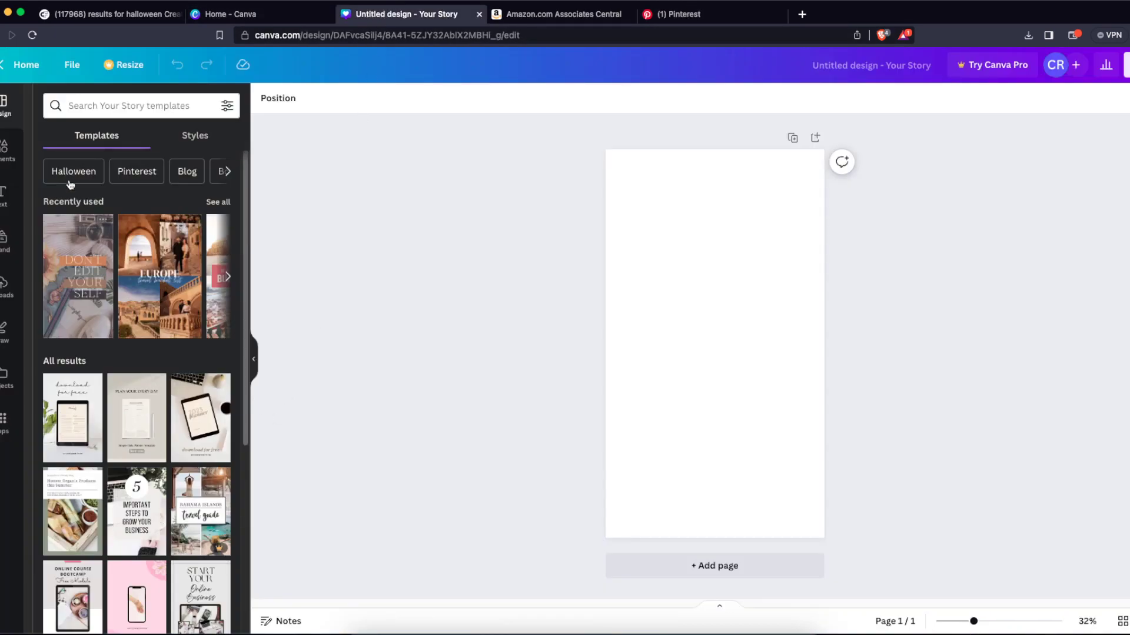
- Browse the suggested design templates and search them for "christmas"
scroll(144, 421, down, 4)
scroll(144, 422, down, 10)
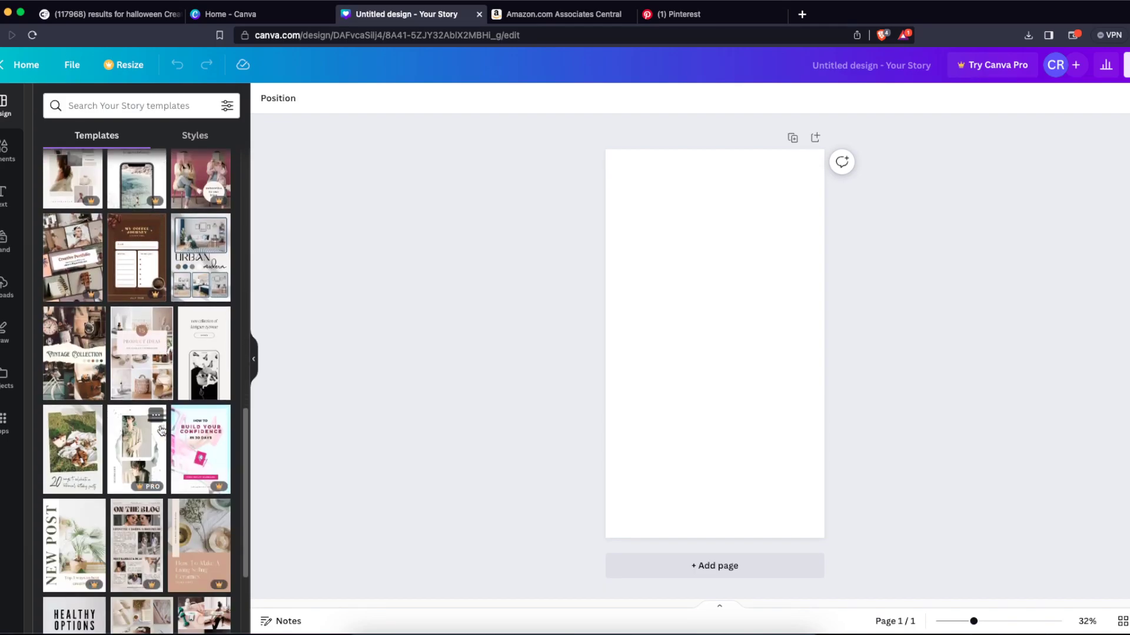
scroll(161, 431, down, 2)
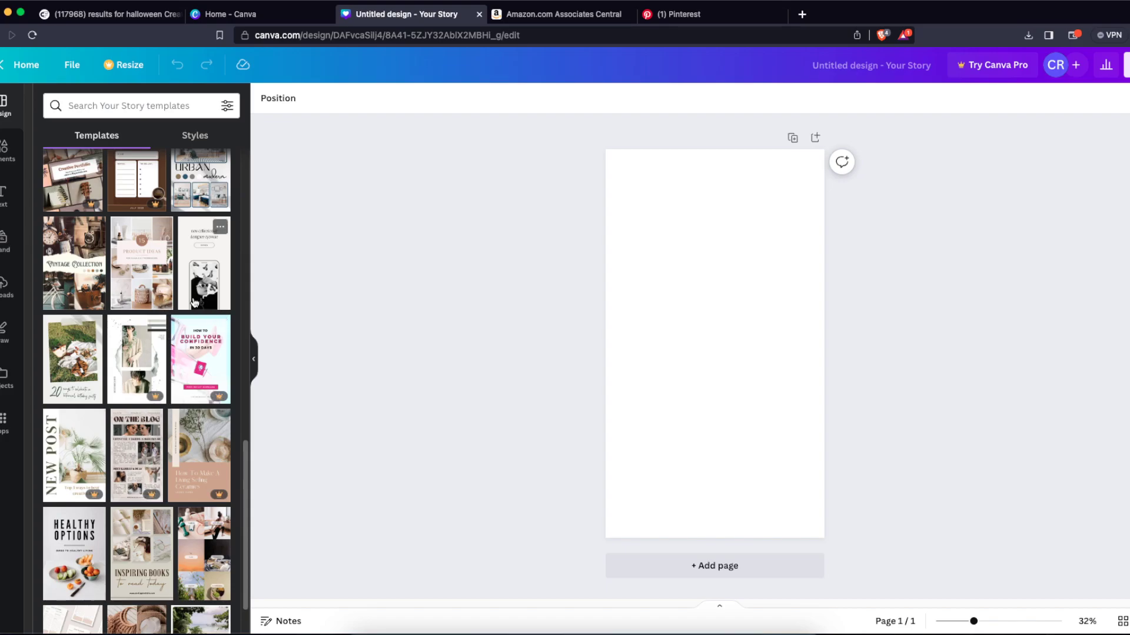
scroll(177, 264, down, 3)
click(152, 102)
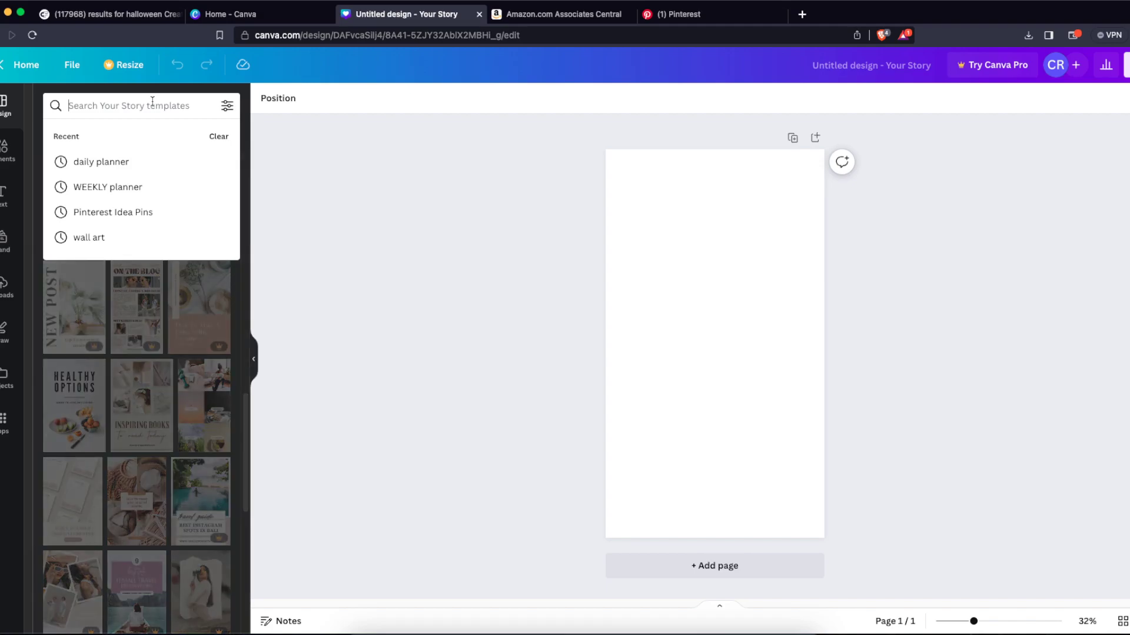
text(christmas)
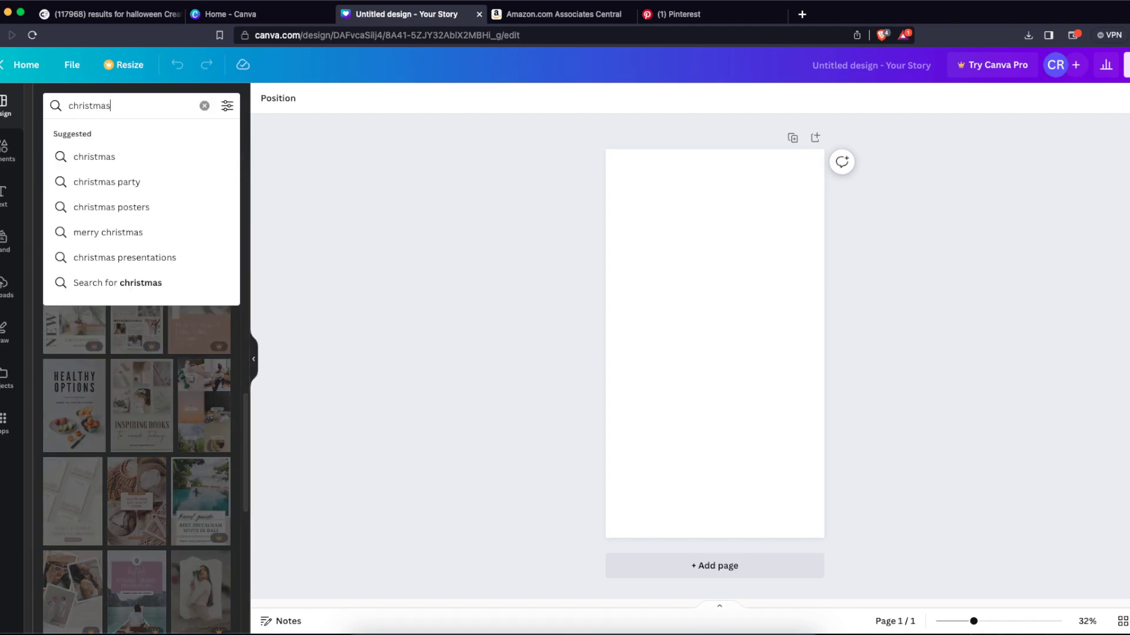
key(Return)
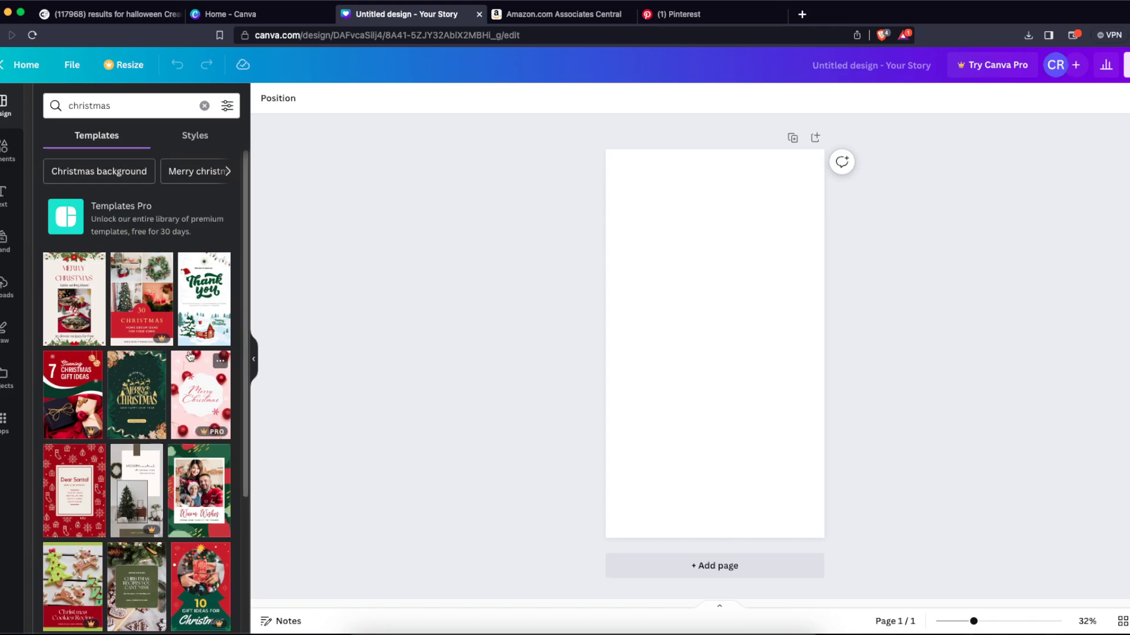
- Apply the red "Christmas Decor Ideas" Pinterest pin template to the blank page
scroll(189, 352, down, 3)
scroll(189, 348, down, 3)
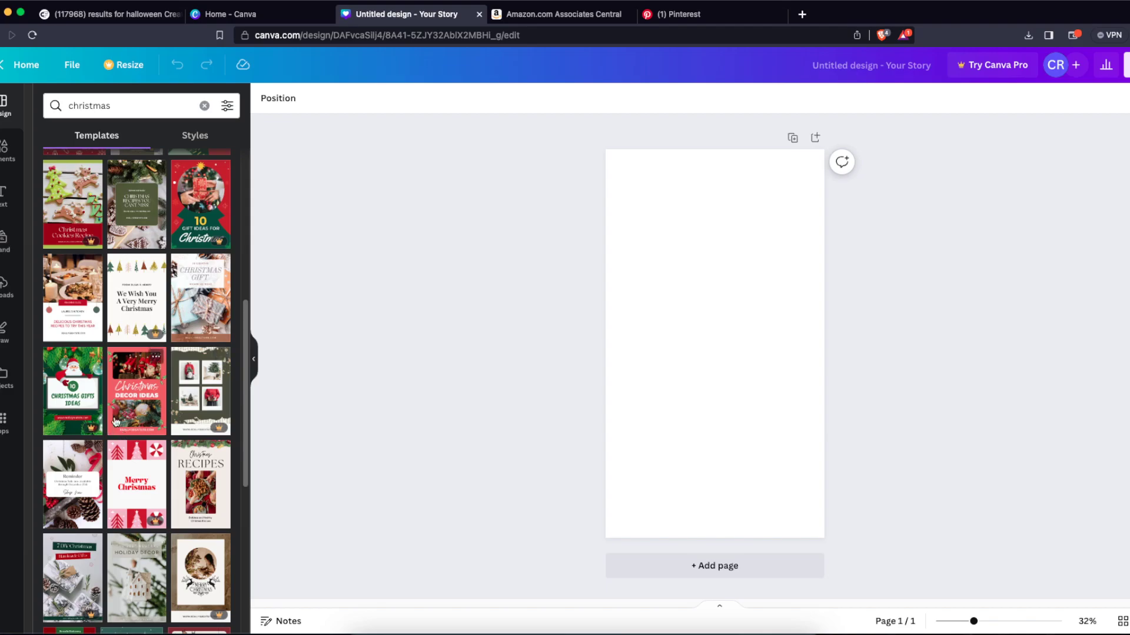
click(158, 405)
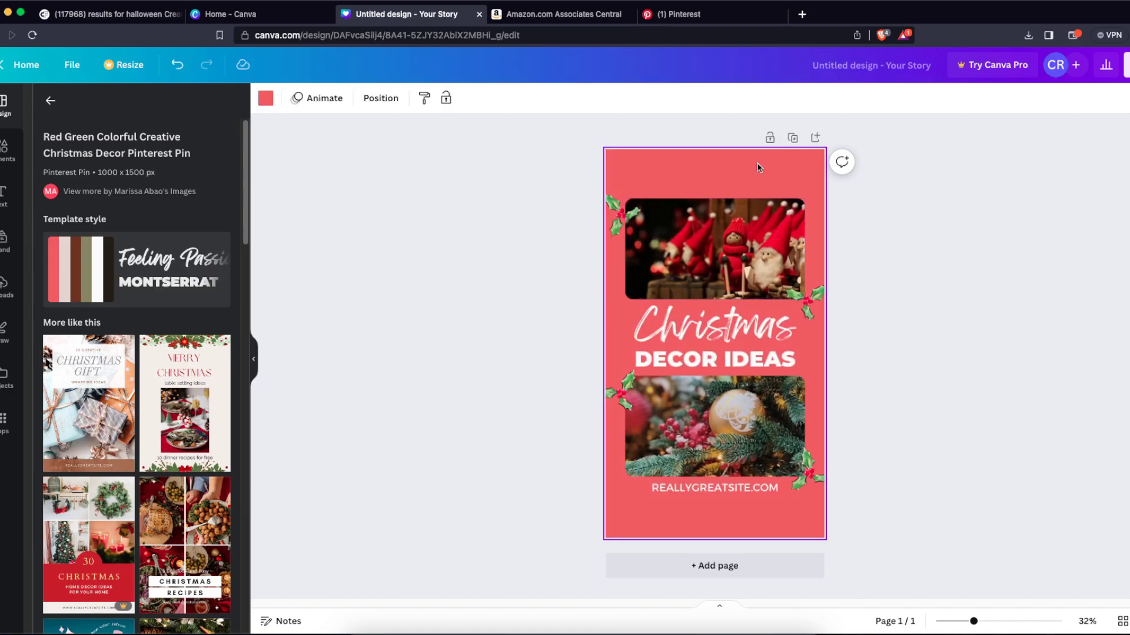
- Delete the two template photos from the upper and lower frames of the pin
click(708, 402)
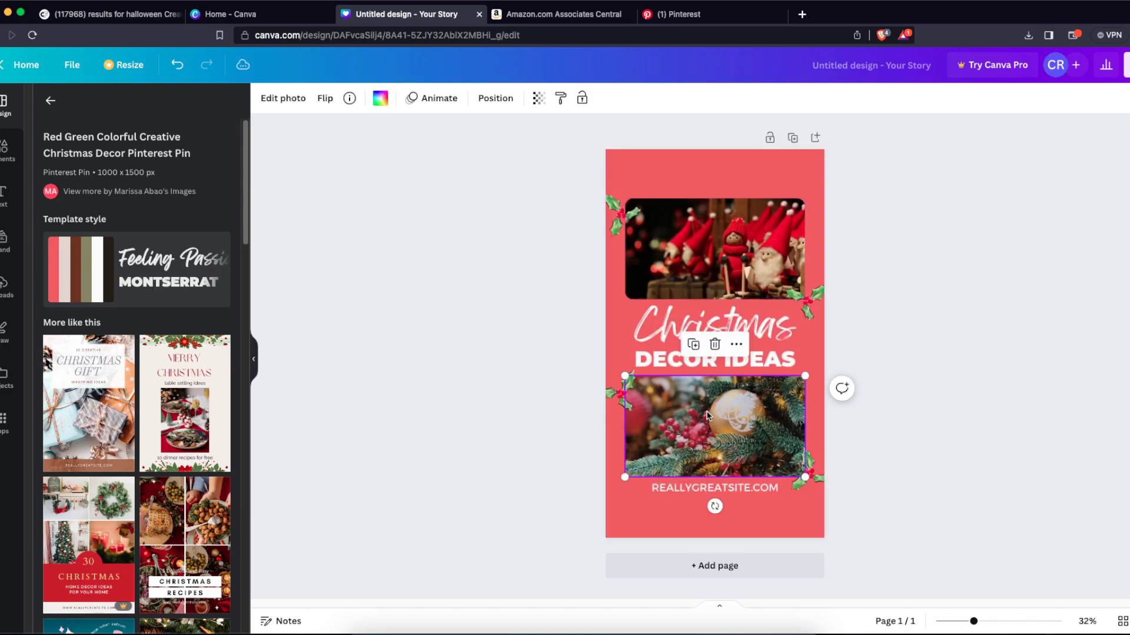
key(Delete)
click(719, 248)
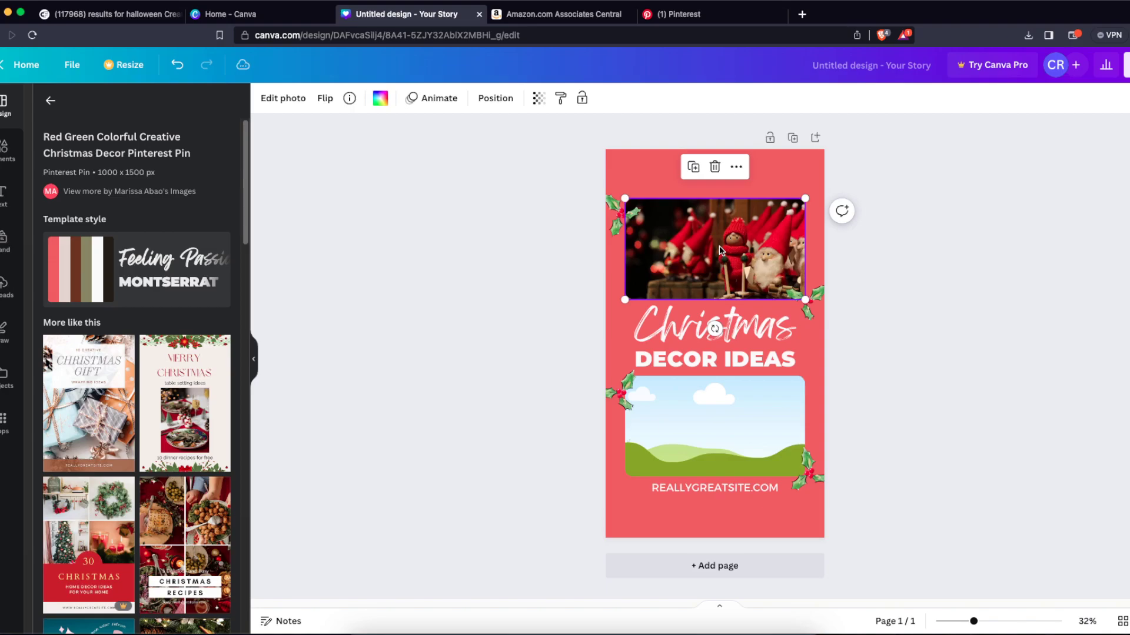
key(Delete)
- Replace the heading line "DECOR IDEAS" with "TREE LIGHTS"
double_click(755, 359)
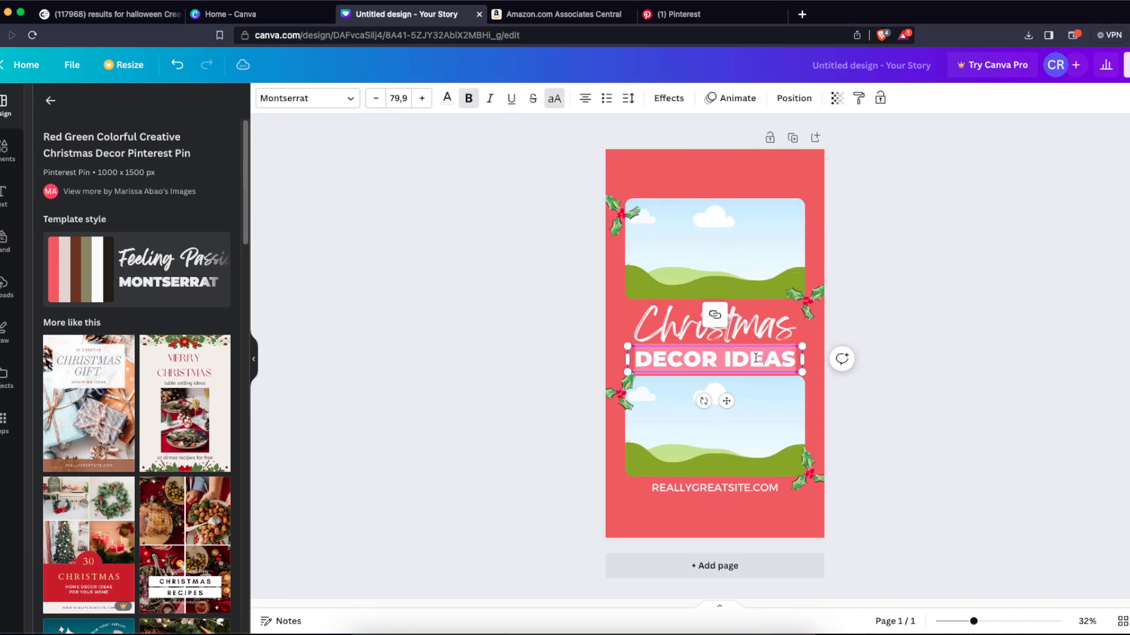
text(TREE L)
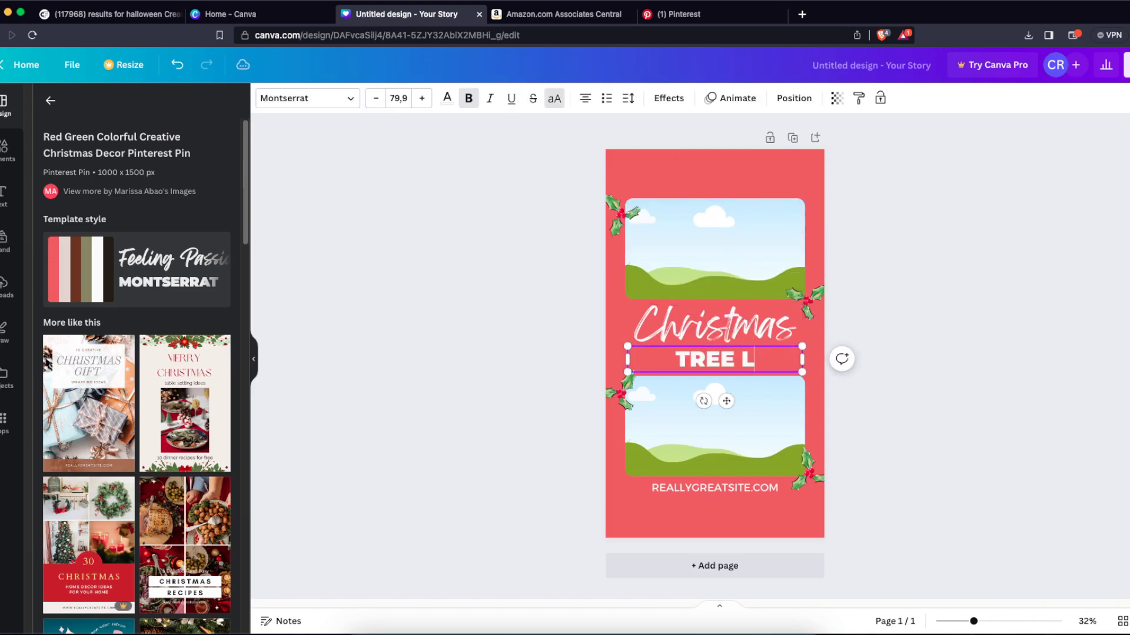
text(IGHTS)
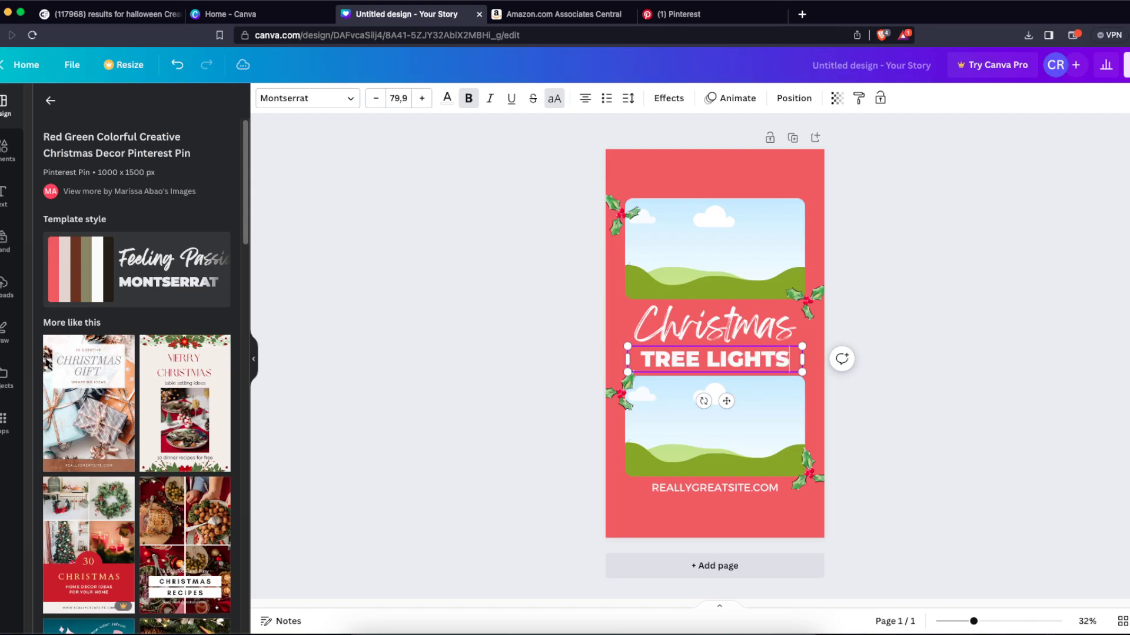
click(930, 366)
- Place a copy of the "TREE LIGHTS" line above "Christmas" and change its text to "BEST"
click(771, 362)
drag(771, 363, 765, 297)
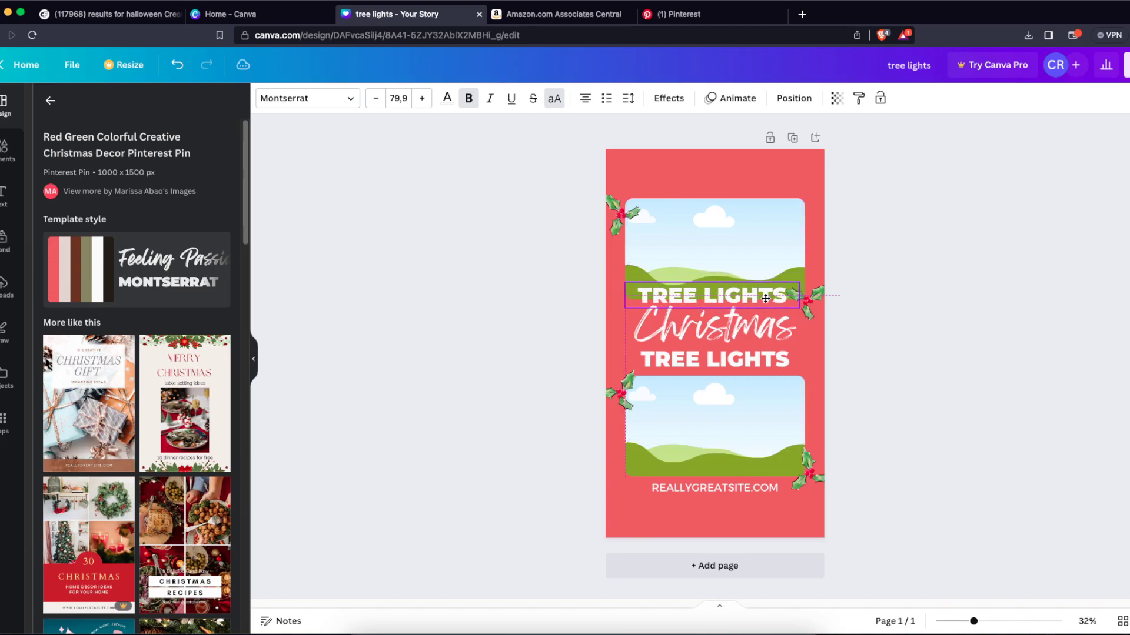
double_click(765, 297)
text(BEST)
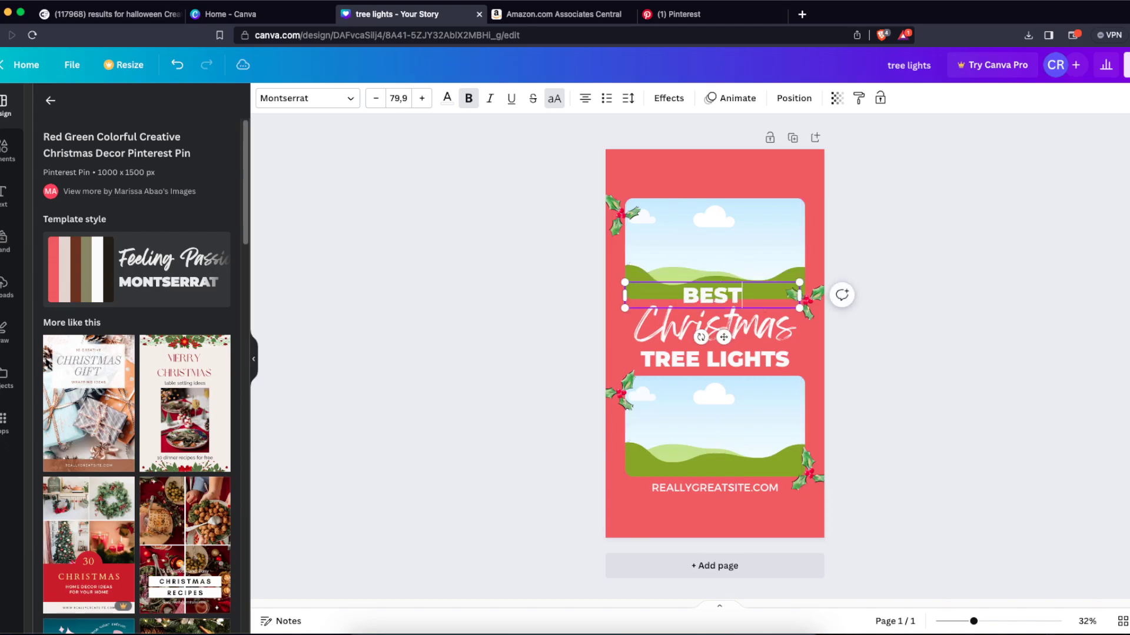
click(865, 349)
- Shift the lower heading lines and the "BEST" line slightly downward to even out the spacing
drag(767, 358, 768, 364)
drag(750, 299, 749, 305)
click(909, 376)
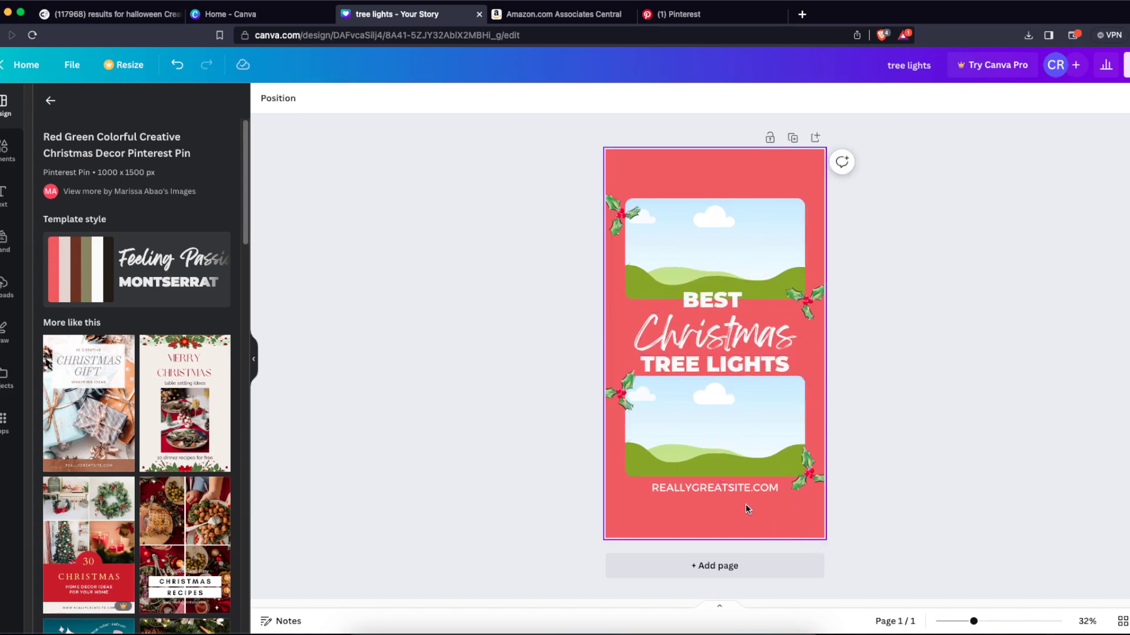
- Remove the "REALLYGREATSITE.COM" text below the lower image frame
double_click(728, 486)
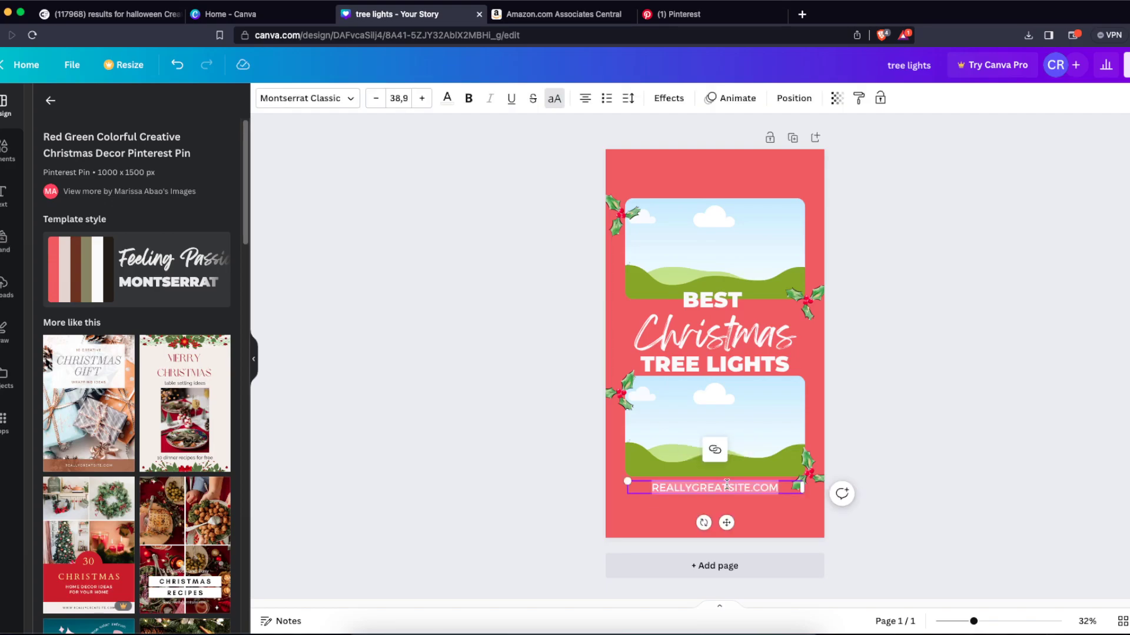
key(BackSpace)
click(875, 480)
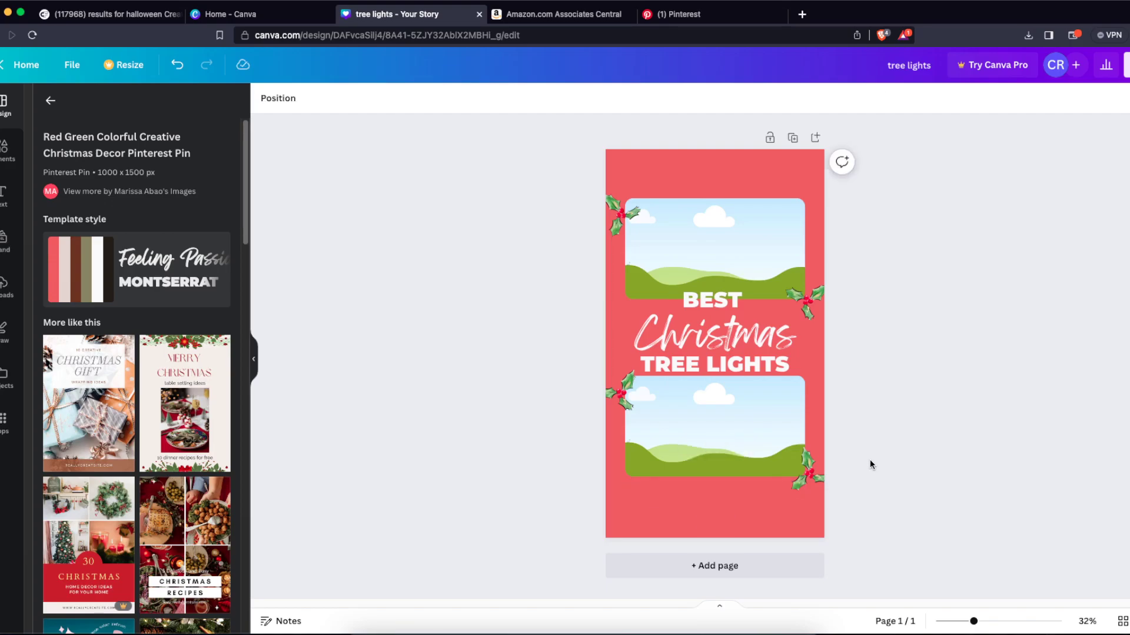
- Search the design elements for "christmas" and limit the results to photos
click(5, 150)
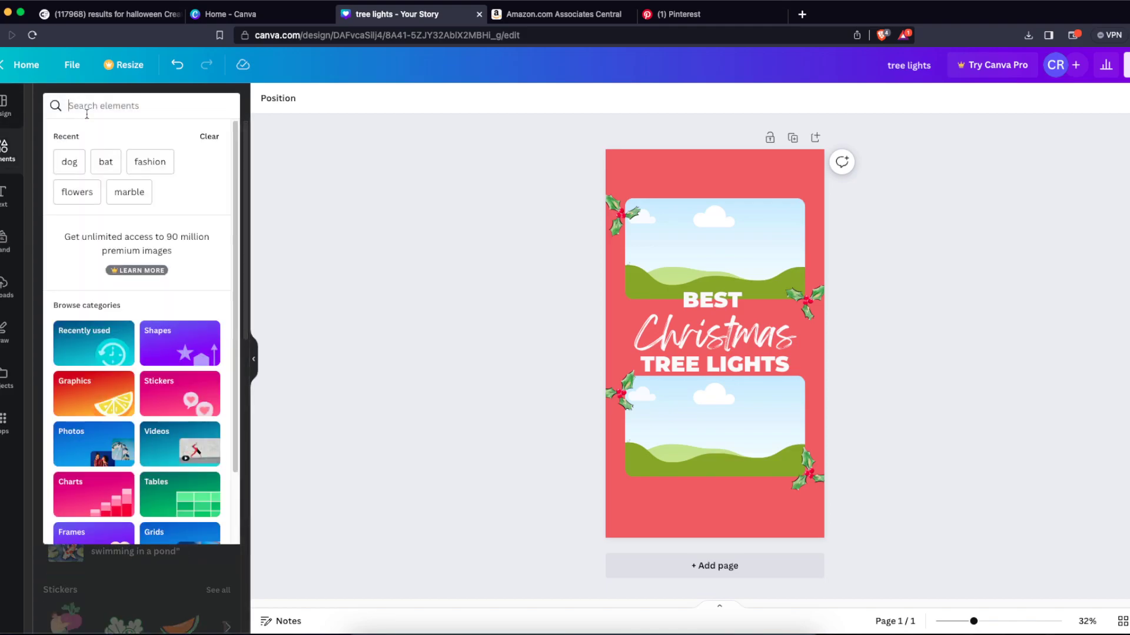
text(christmas)
key(Return)
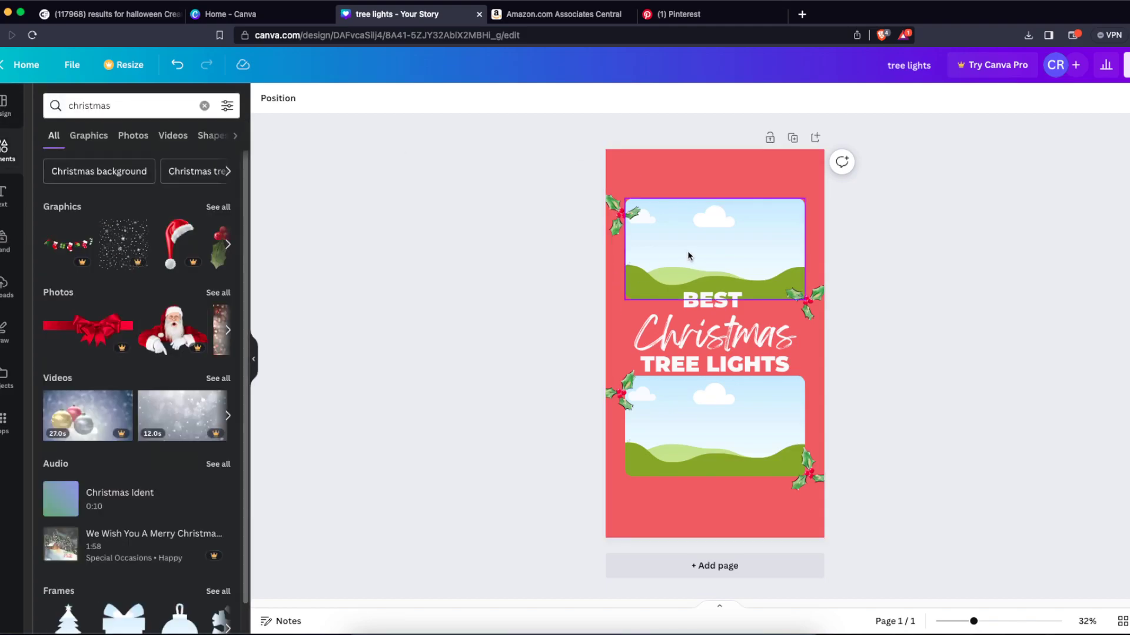
click(112, 134)
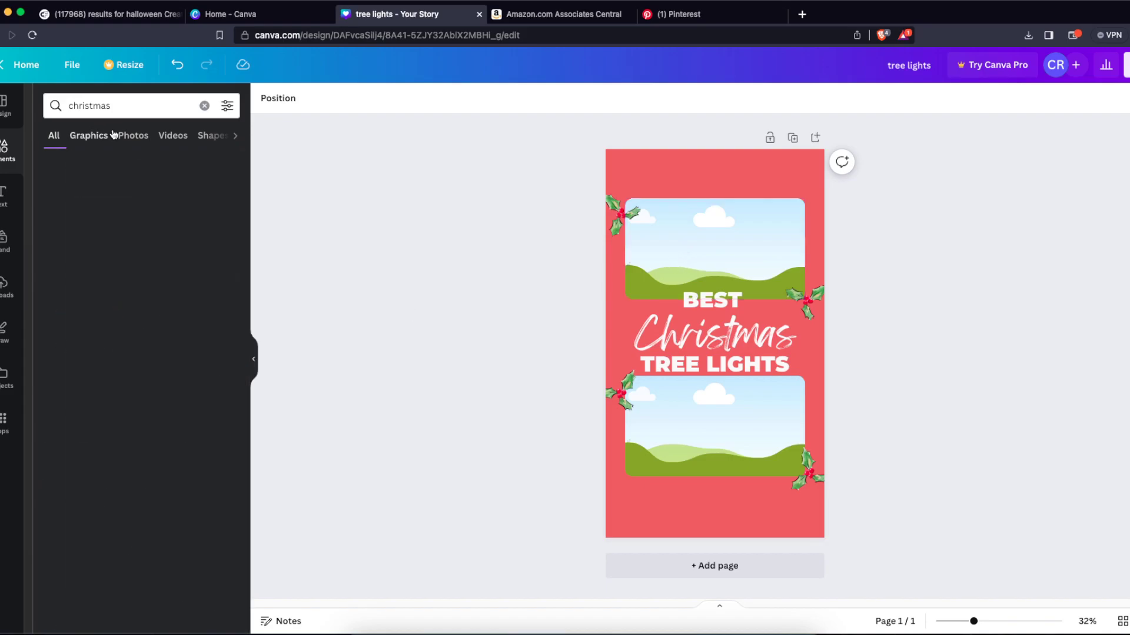
click(132, 135)
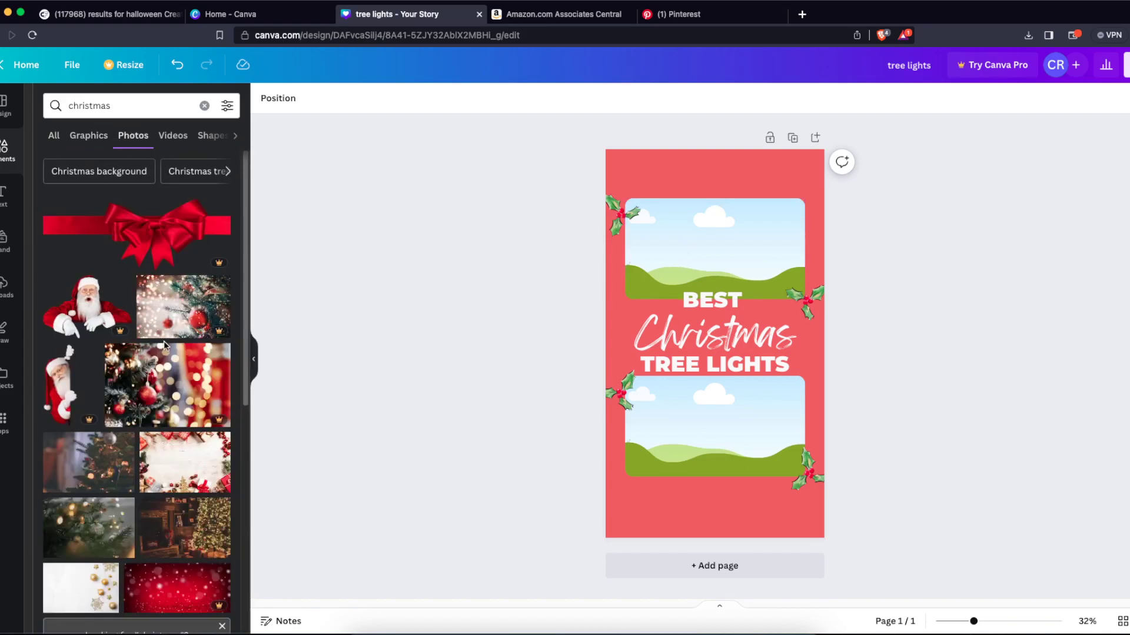
- Fill the upper frame with the fireplace and lit Christmas tree photo and the lower frame with the ornament branch photo
scroll(165, 345, down, 2)
drag(222, 428, 707, 253)
scroll(101, 456, down, 2)
scroll(101, 456, down, 3)
drag(88, 253, 759, 406)
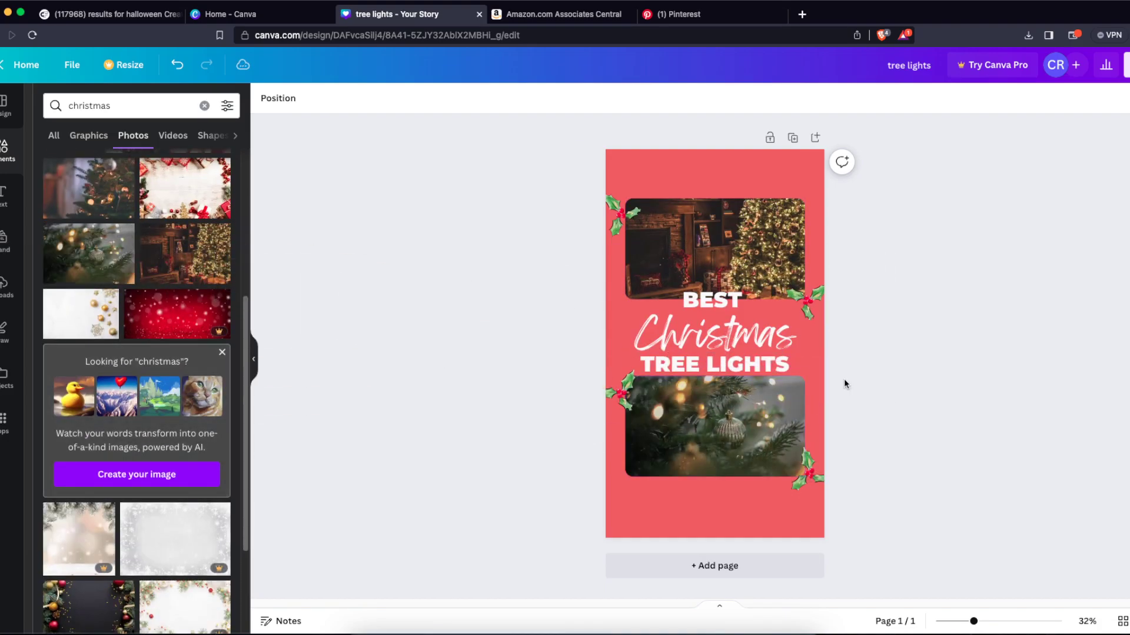
- Change the page background to the pinkish red from the holly graphic's photo colours
click(766, 165)
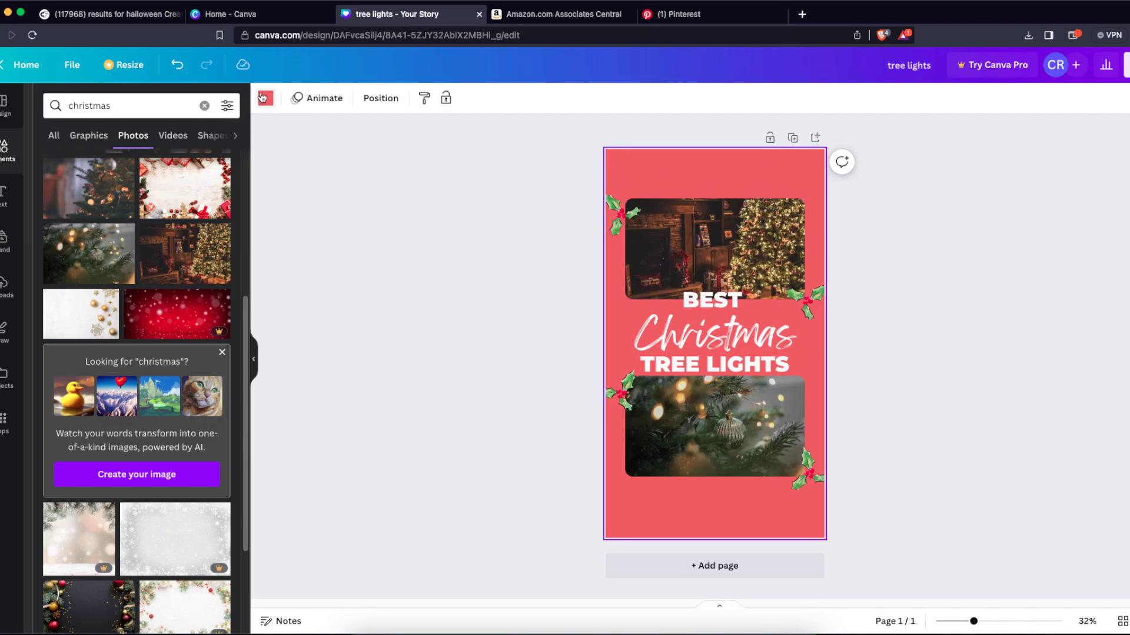
click(263, 98)
click(191, 356)
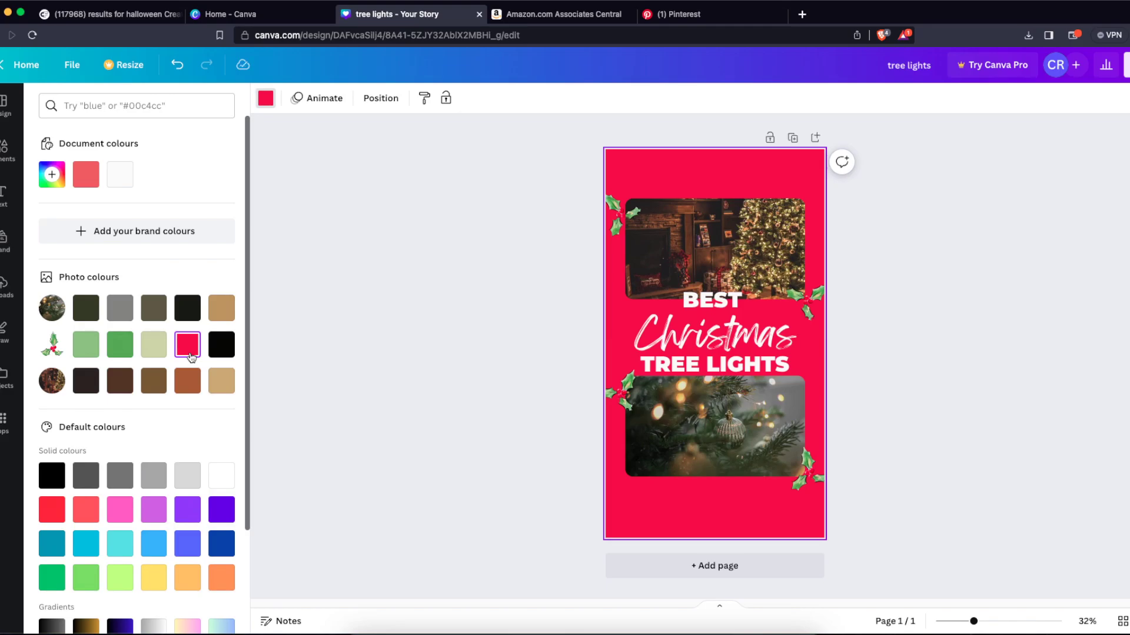
click(1071, 345)
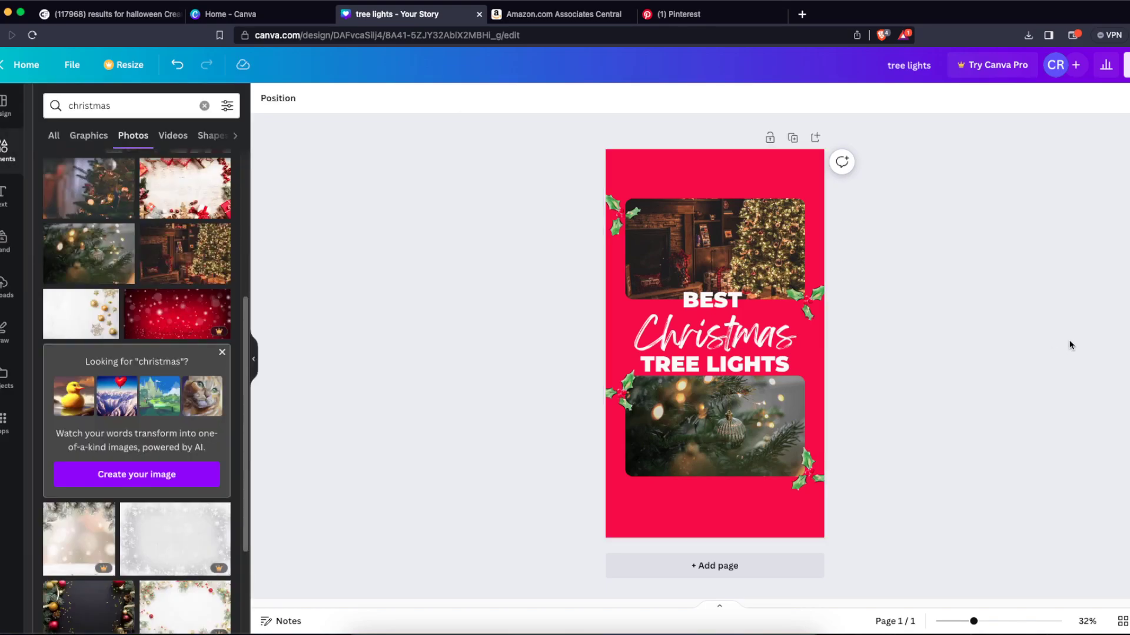
- Set the page background to the plain red from the default solid colours
click(718, 505)
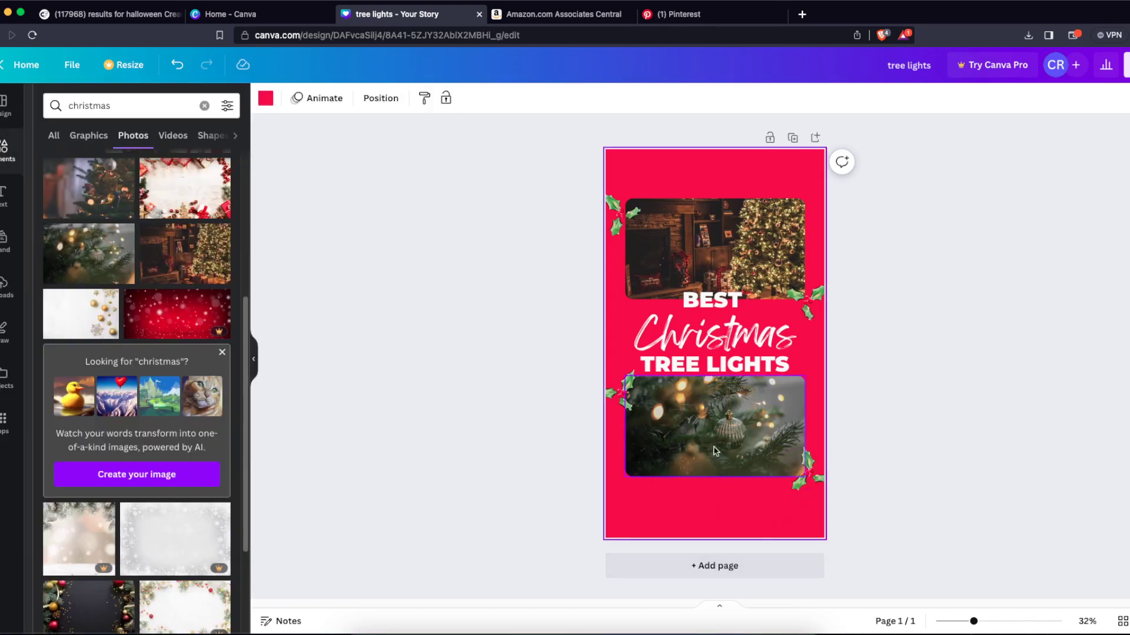
click(266, 98)
scroll(109, 387, down, 3)
click(55, 382)
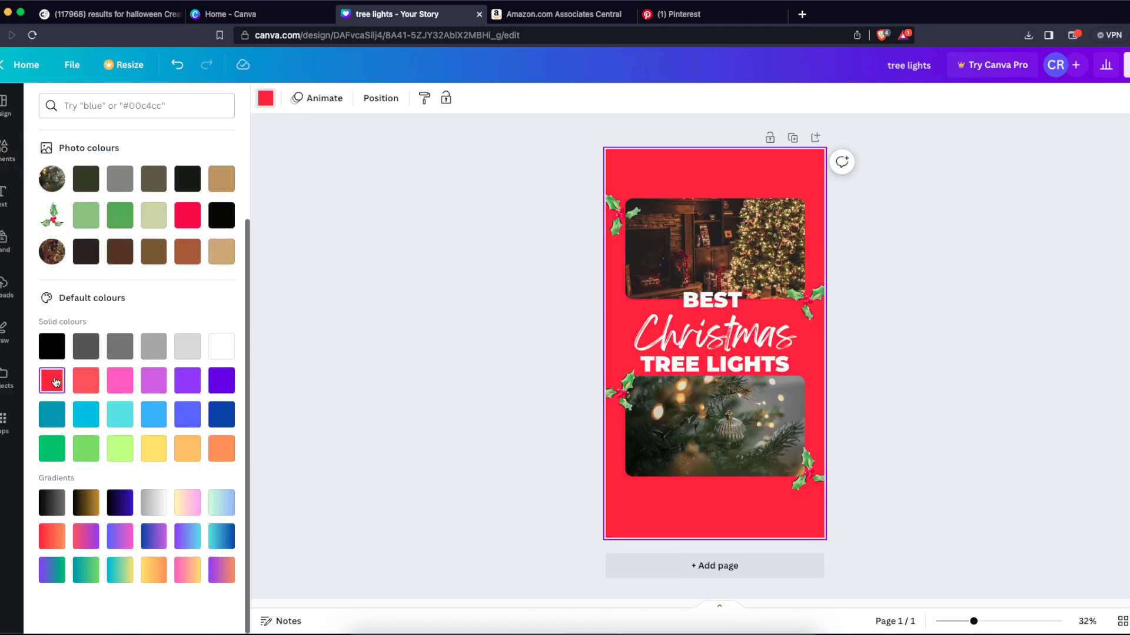
click(466, 371)
- Download the design as a PNG at 1080 × 1920 px and save it as "tree lights" in Downloads
click(900, 65)
click(1127, 65)
click(965, 374)
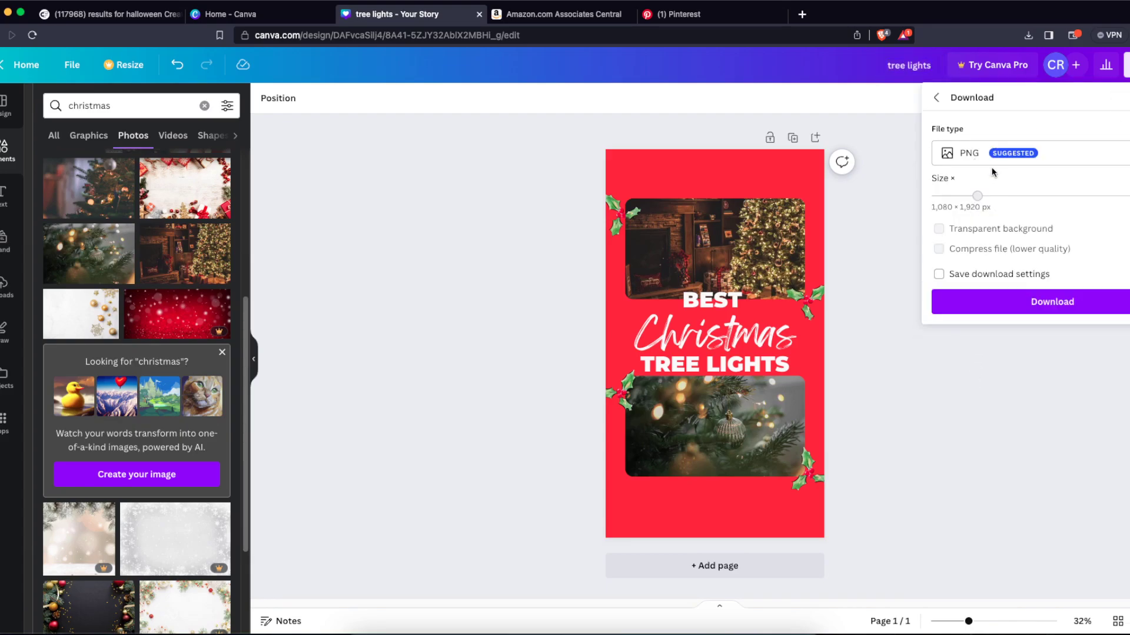
click(976, 303)
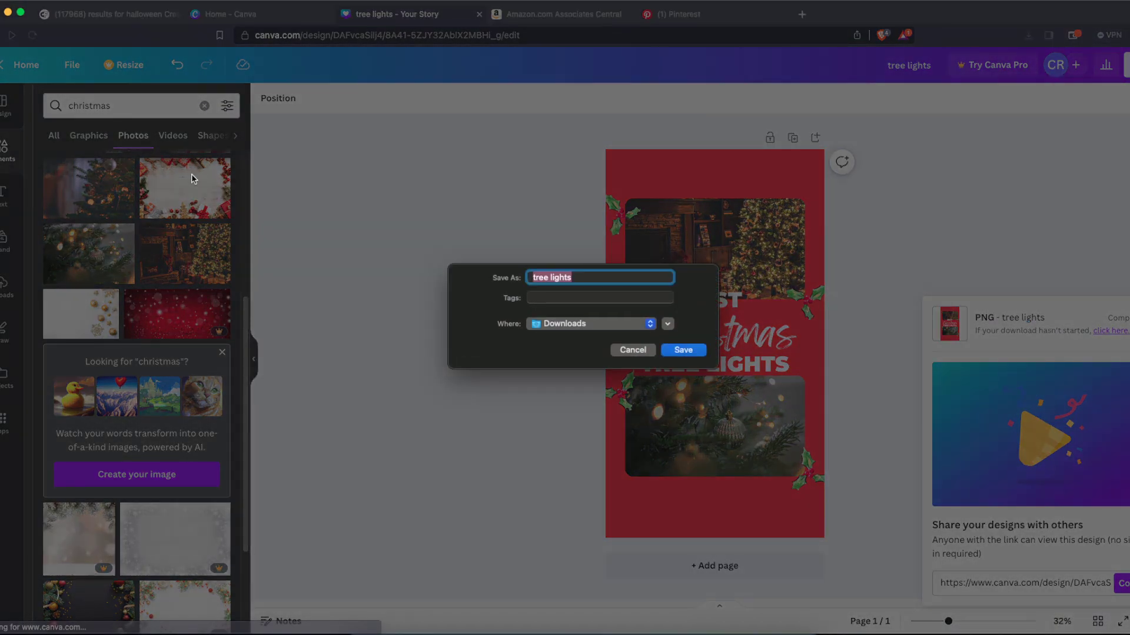
click(689, 352)
drag(592, 190, 911, 476)
click(926, 295)
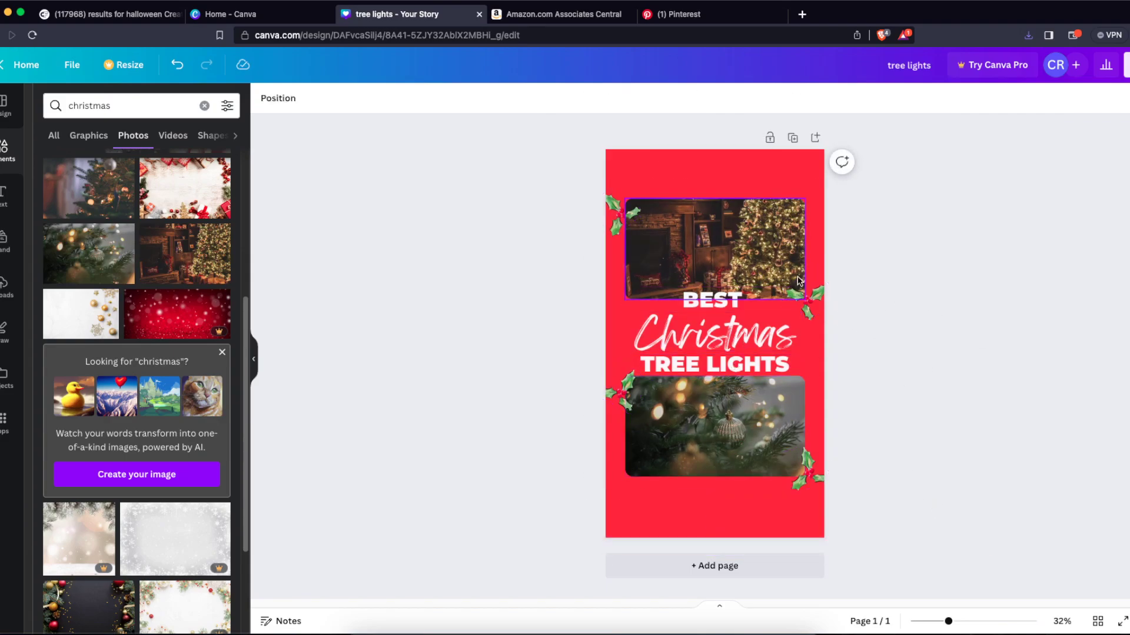
- Switch to Pinterest and start creating a new standard Pin
click(694, 21)
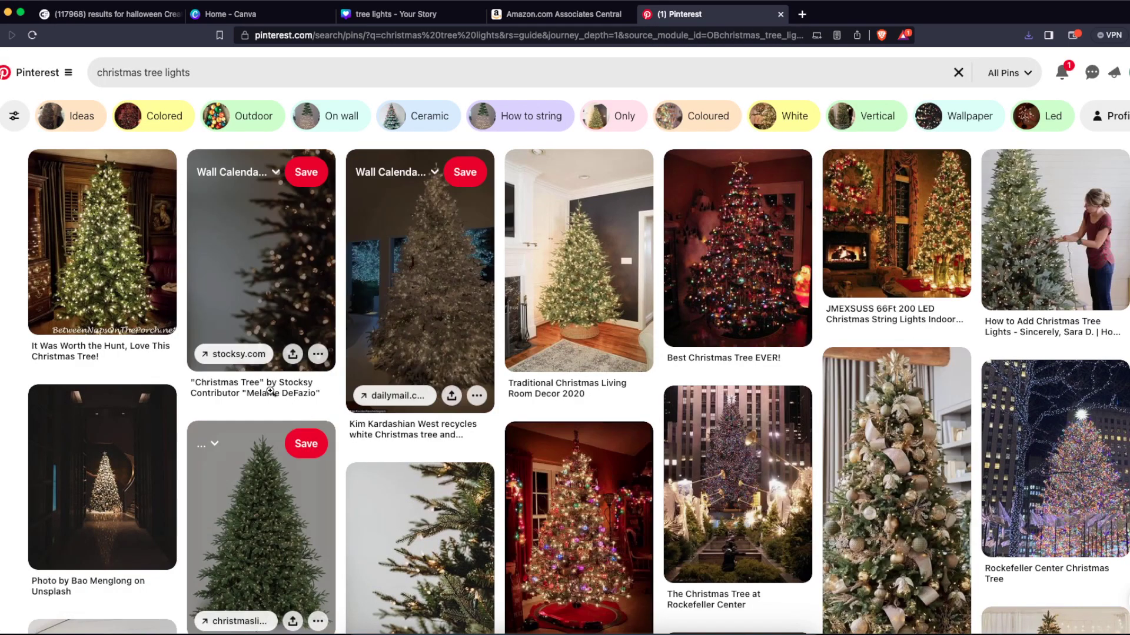
click(73, 75)
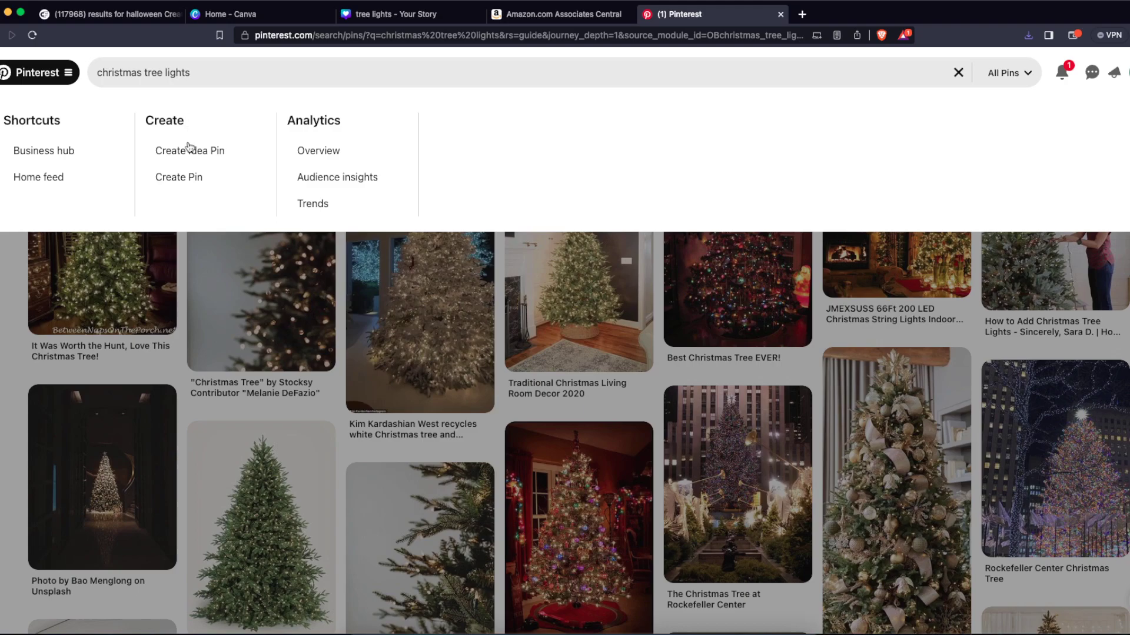
click(199, 183)
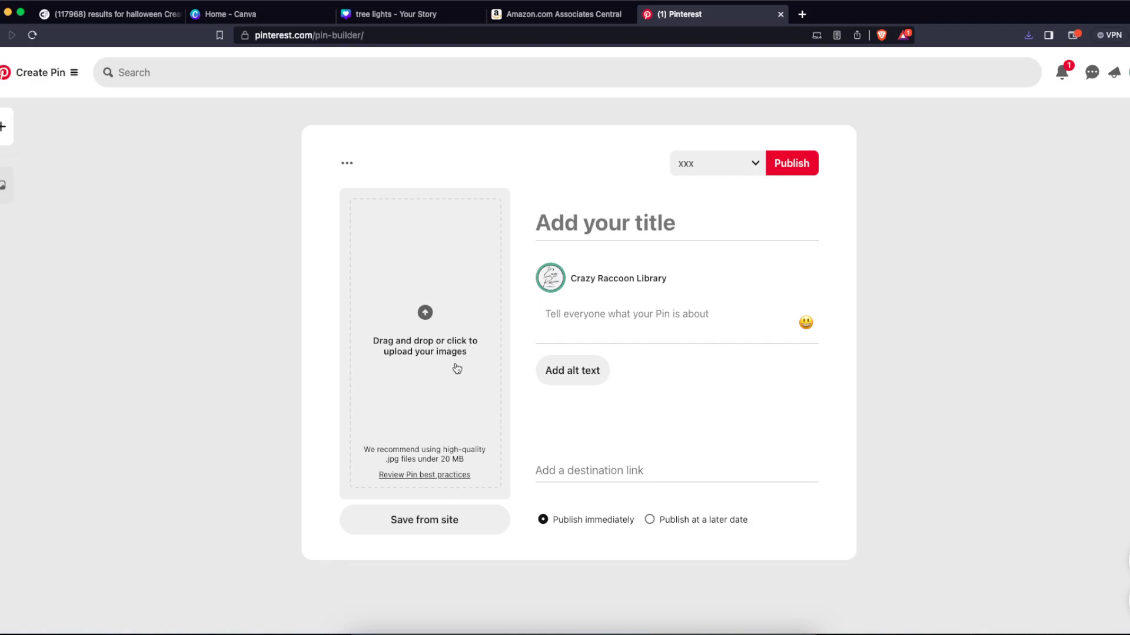
- Title the pin "Christmas Tree Lights For Beautiful Christmas Tree Decoration" and enter the description "Beautiful high quality Christmas tree lights....."
click(556, 225)
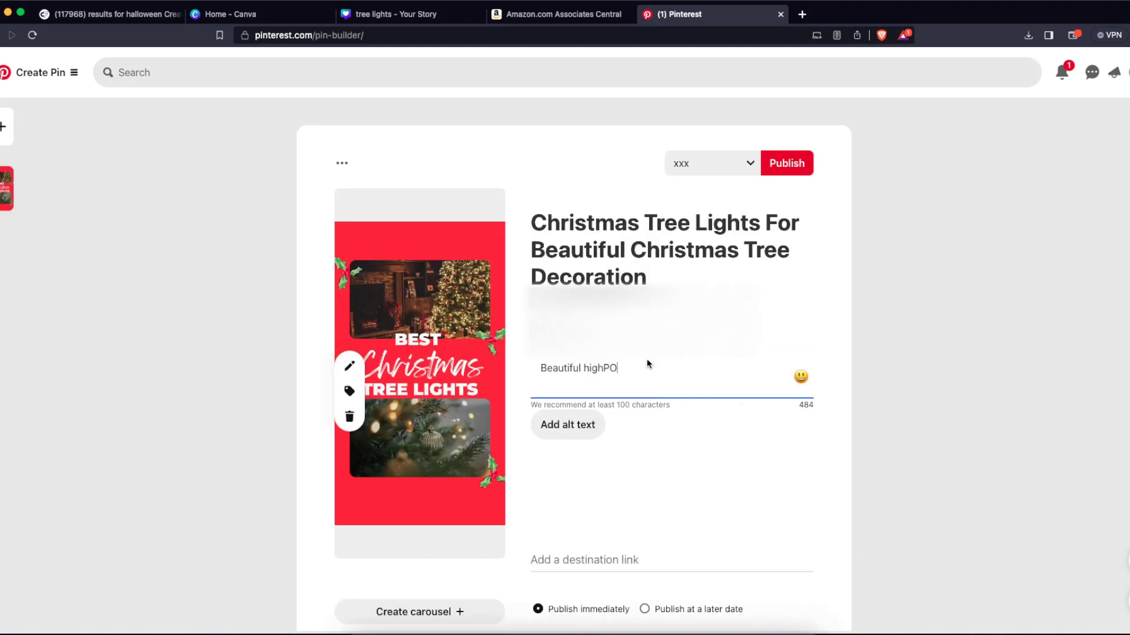
key(BackSpace)
key(BackSpace)
text(quality Christmas tree lights.....)
- Open the pin's destination link for entry and switch to the tree lights design in Canva
click(585, 560)
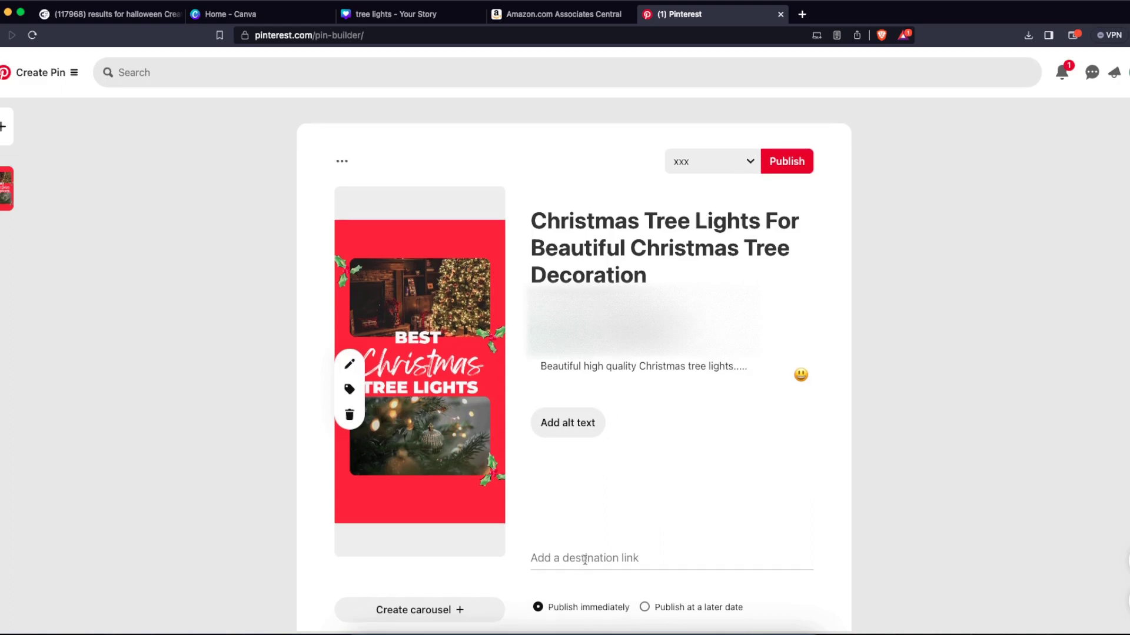
scroll(585, 560, down, 1)
click(588, 535)
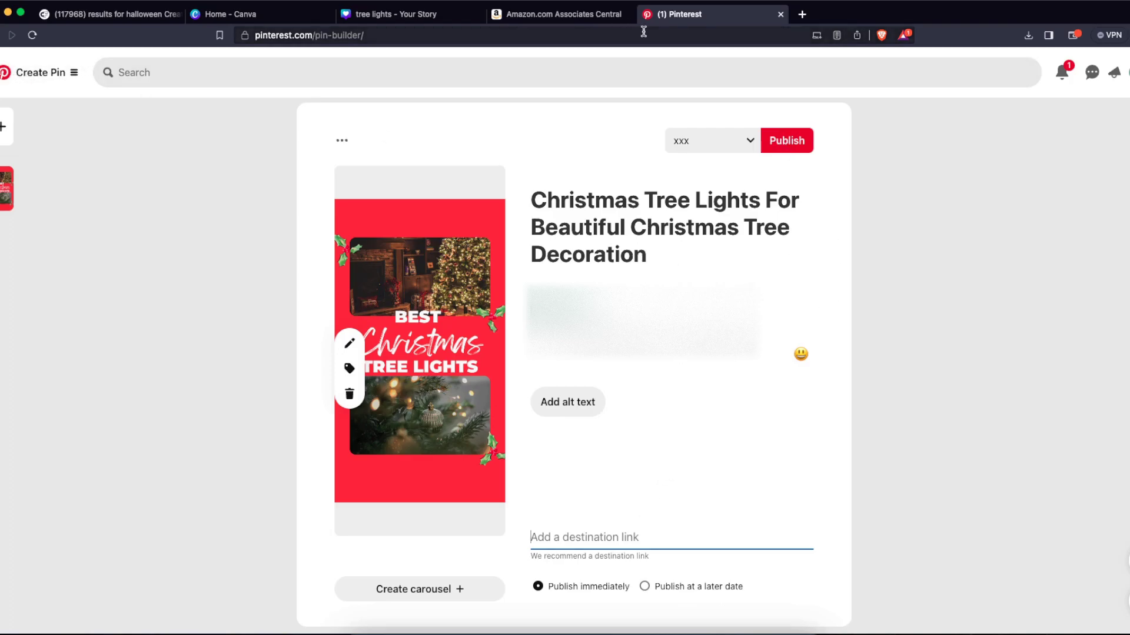
click(530, 14)
click(372, 15)
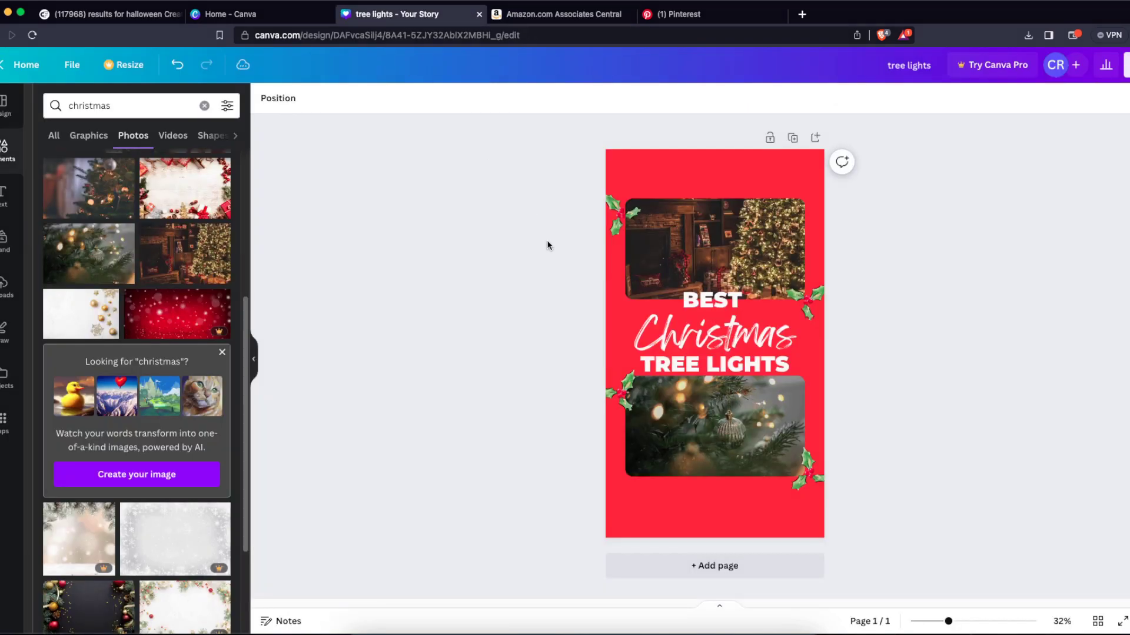